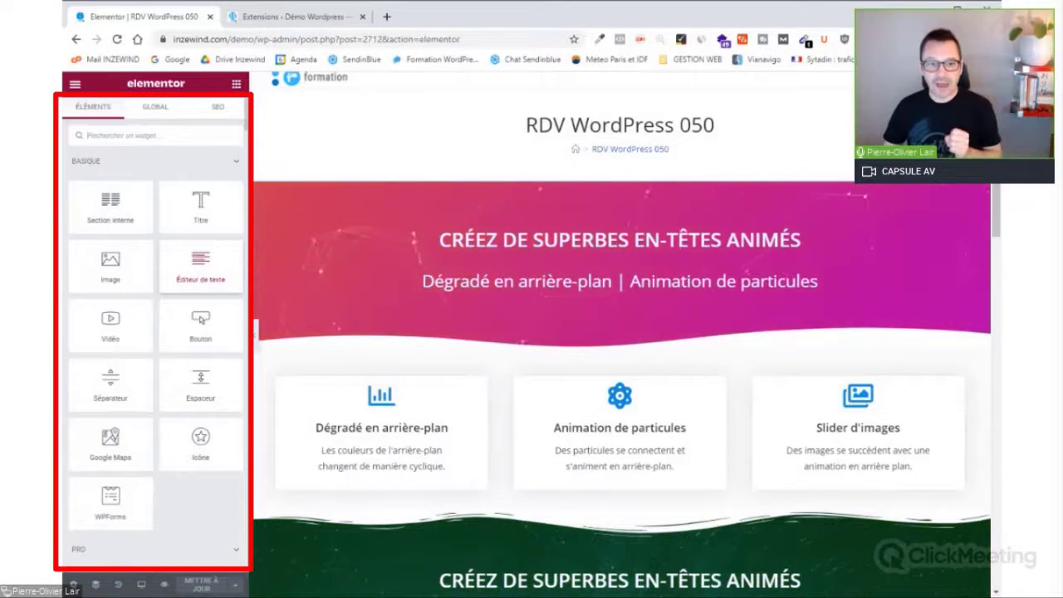
Try out a centred Button widget under the first feature card's text, and remove it from the page again.
{"action": "scroll", "coordinate": [197, 250], "scroll_direction": "down", "scroll_amount": 3}
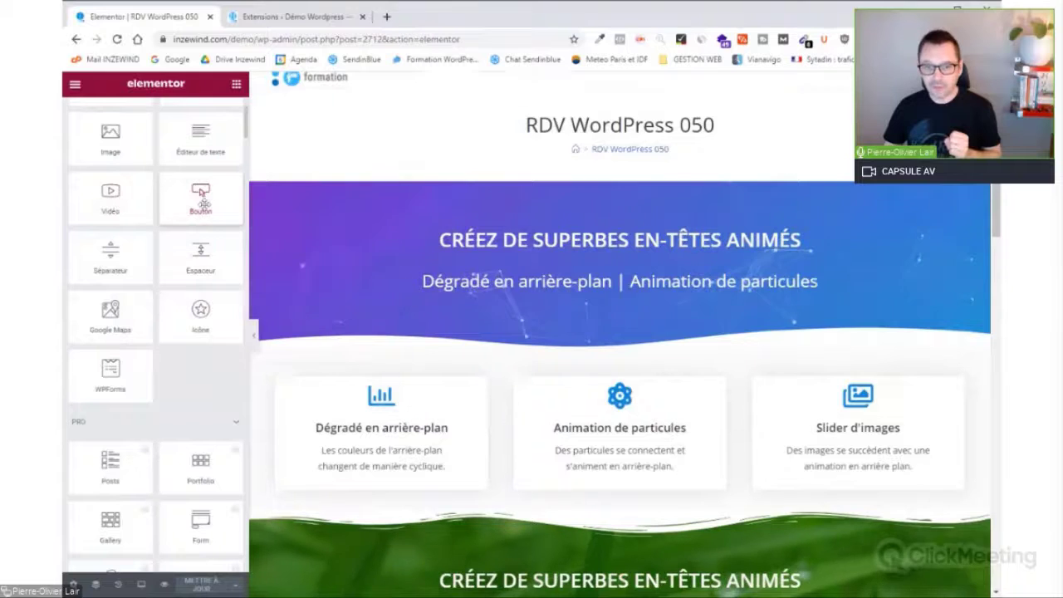
{"action": "left_click_drag", "start_coordinate": [204, 205], "coordinate": [382, 470]}
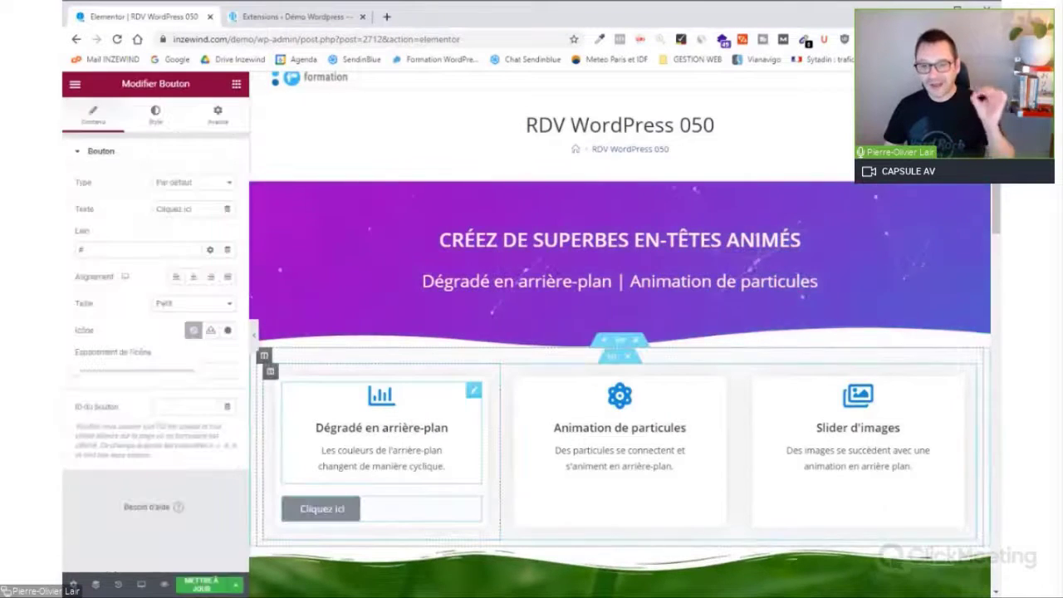
{"action": "scroll", "coordinate": [618, 332], "scroll_direction": "down", "scroll_amount": 3}
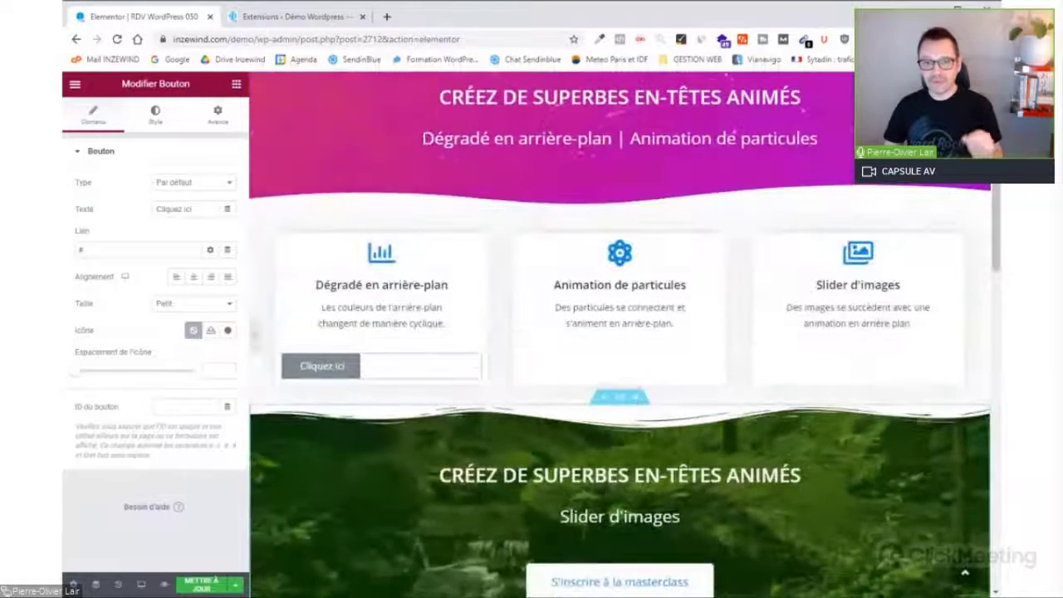
{"action": "right_click", "coordinate": [478, 368]}
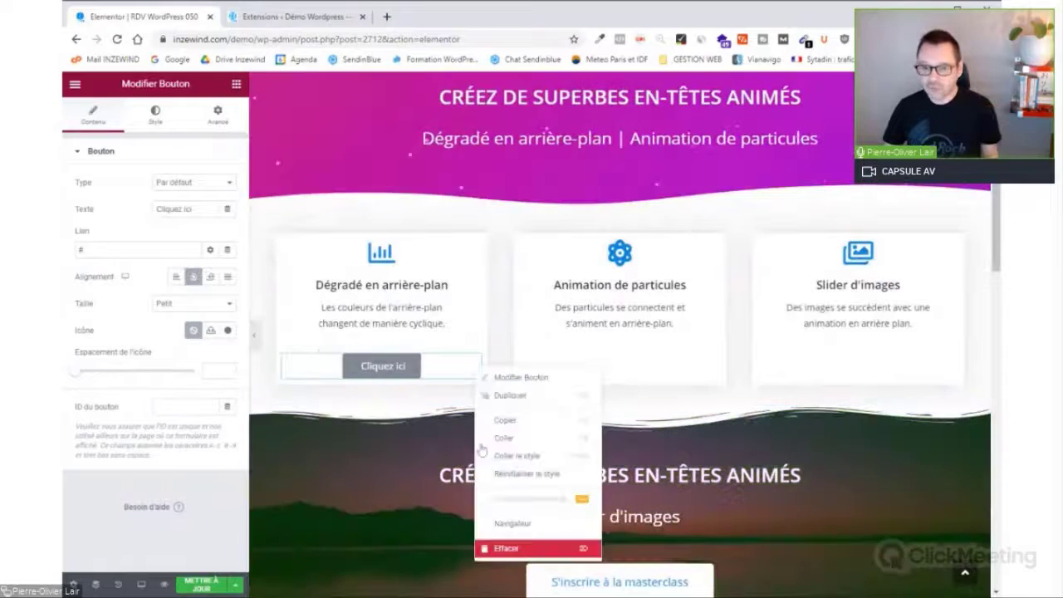
{"action": "left_click", "coordinate": [509, 545]}
Examine the section, column and title settings of the "Dégradé en arrière-plan" block under the DEMO heading.
{"action": "scroll", "coordinate": [508, 498], "scroll_direction": "down", "scroll_amount": 10}
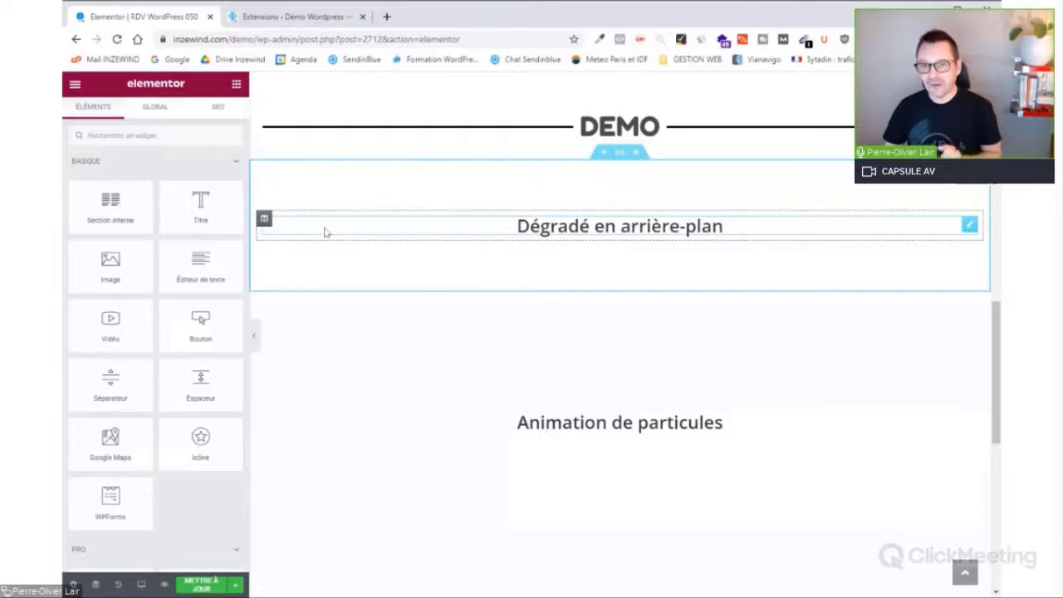
{"action": "left_click", "coordinate": [621, 155]}
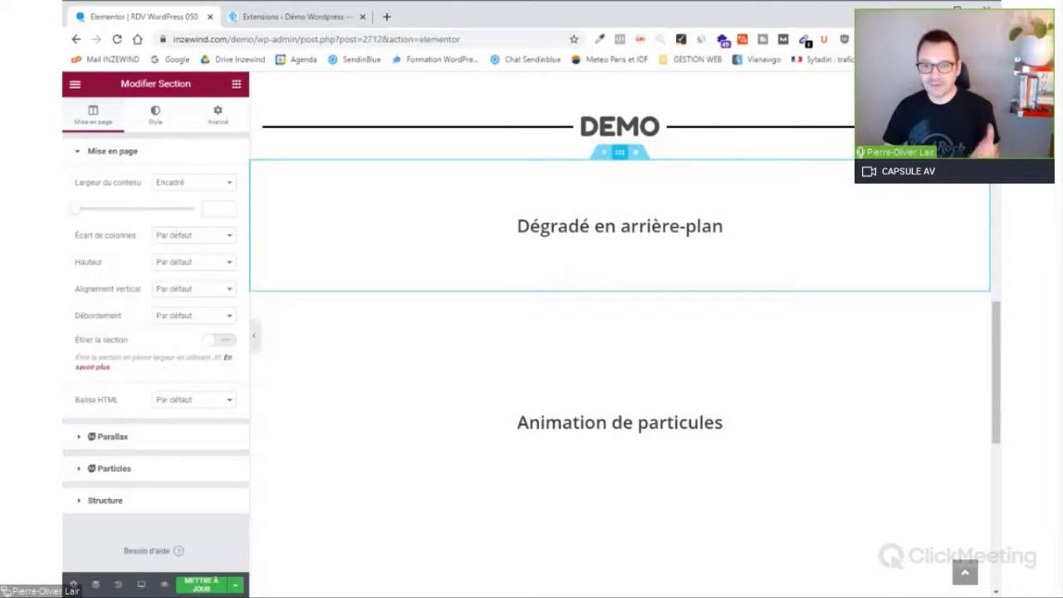
{"action": "scroll", "coordinate": [810, 366], "scroll_direction": "down", "scroll_amount": 6}
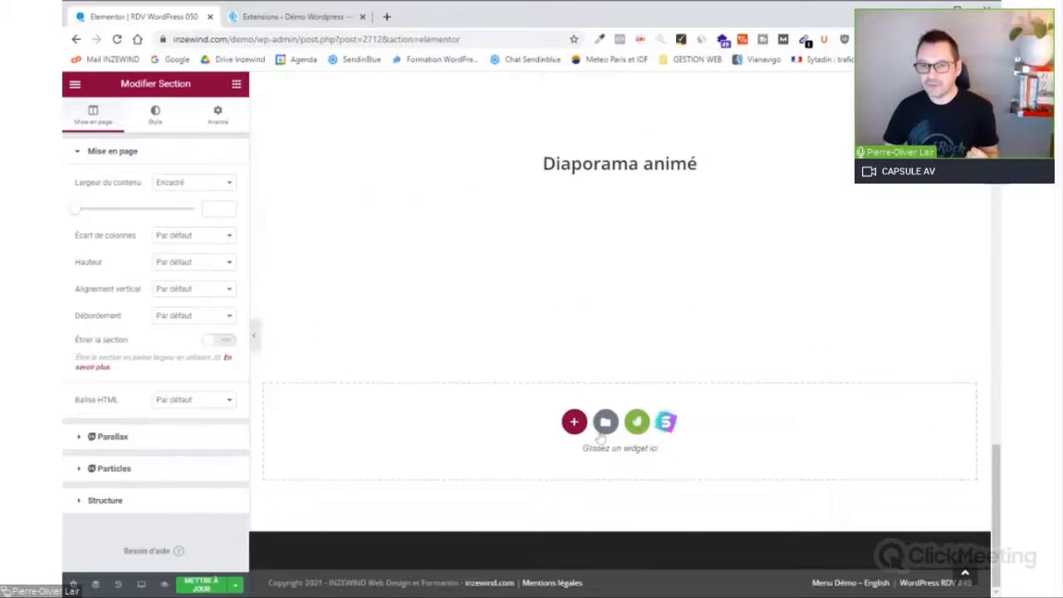
{"action": "scroll", "coordinate": [602, 438], "scroll_direction": "up", "scroll_amount": 6}
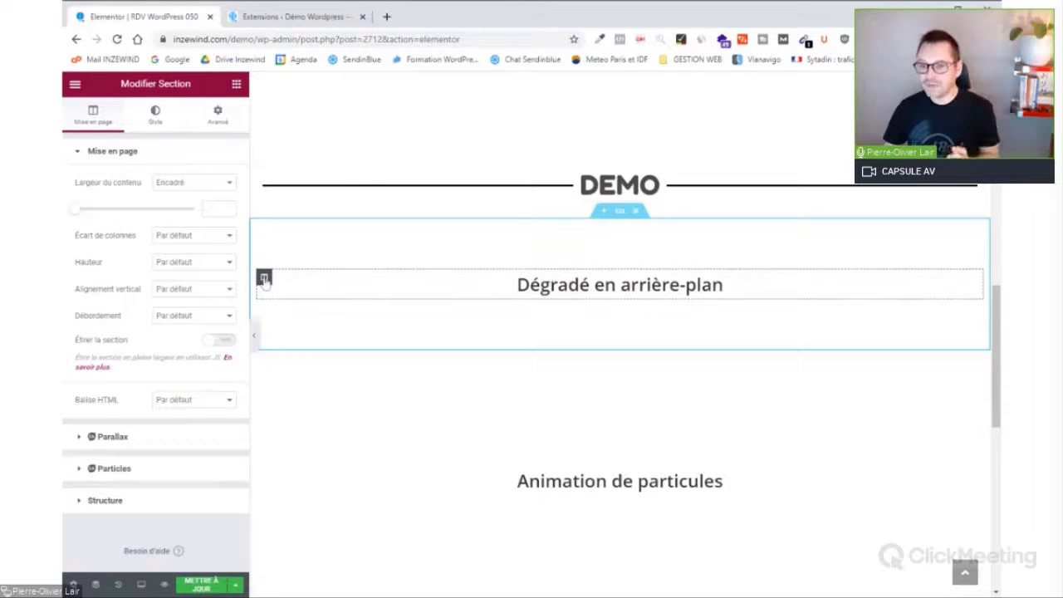
{"action": "left_click", "coordinate": [969, 286]}
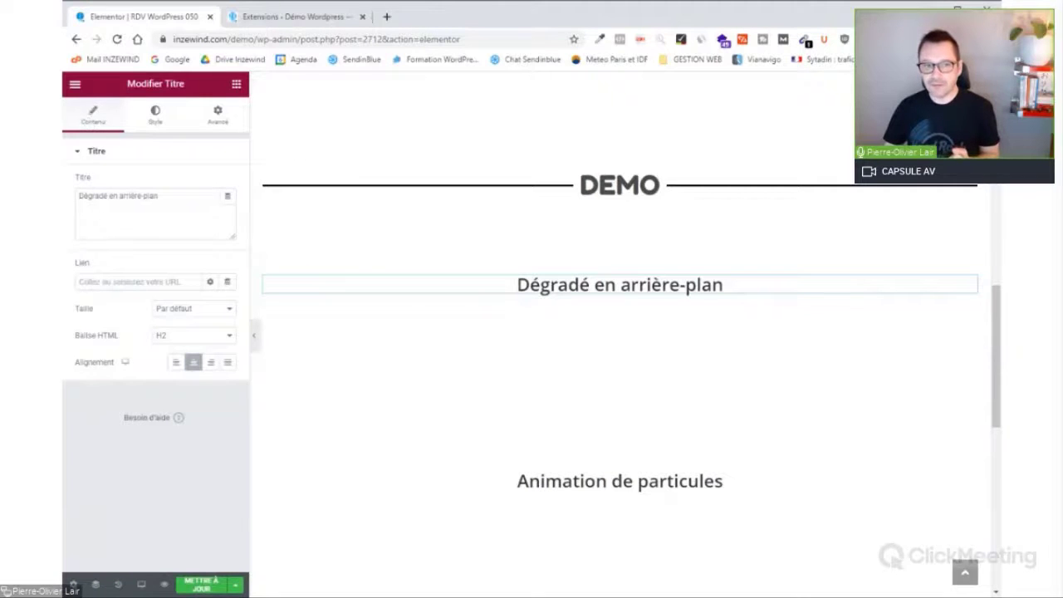
{"action": "triple_click", "coordinate": [119, 196]}
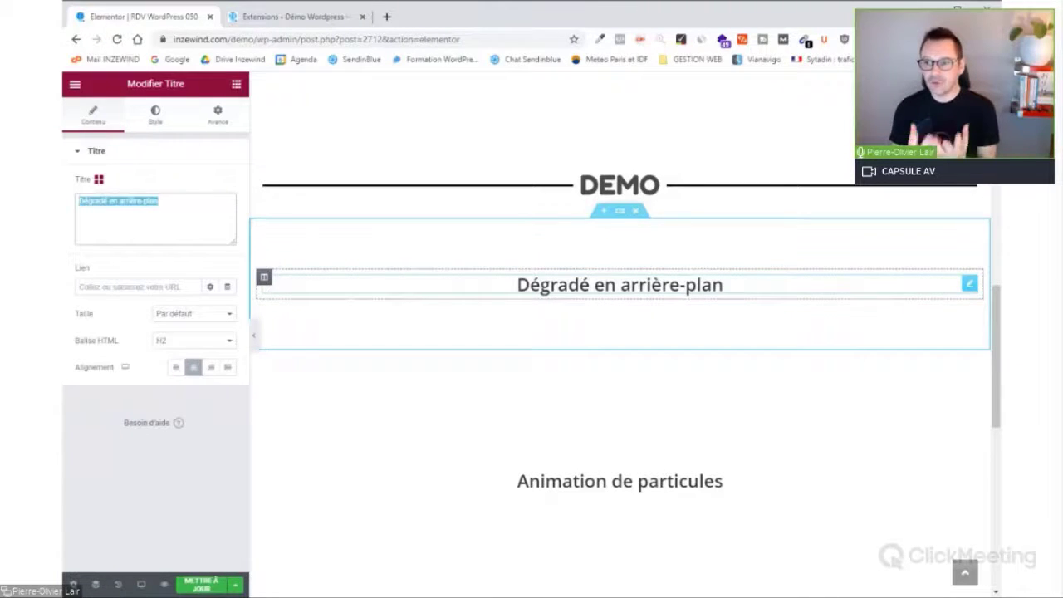
{"action": "left_click", "coordinate": [619, 211]}
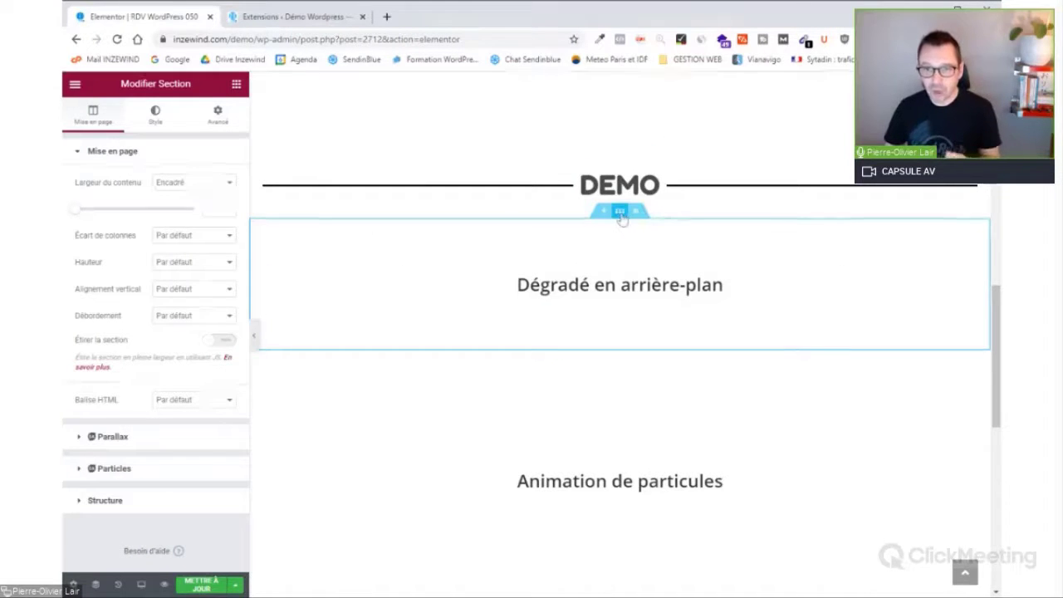
{"action": "left_click", "coordinate": [265, 277]}
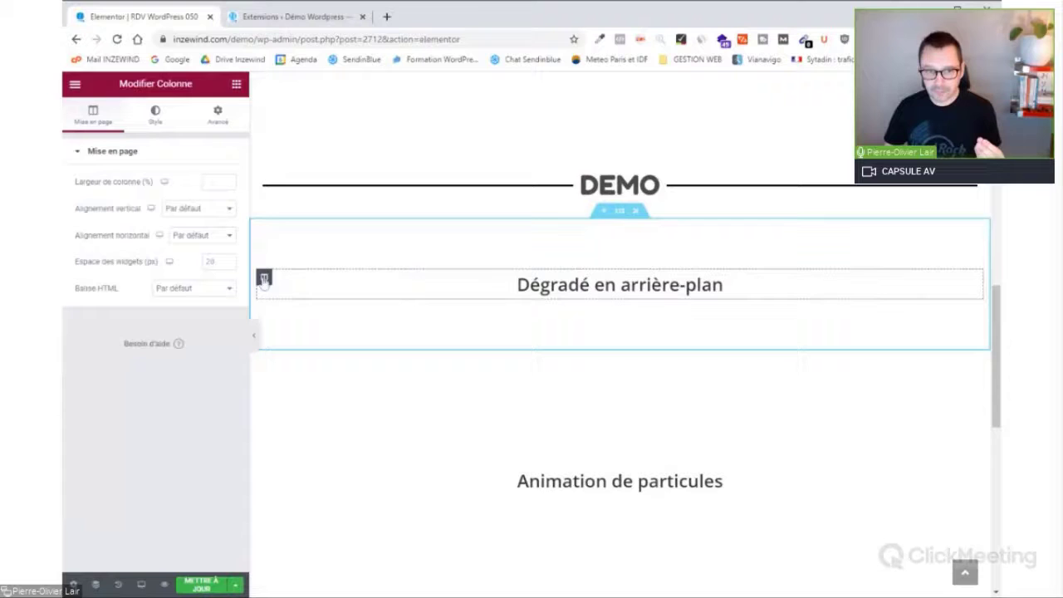
Enable the EAE Animated Gradient Background on the section containing the "Dégradé en arrière-plan" title.
{"action": "left_click", "coordinate": [621, 213]}
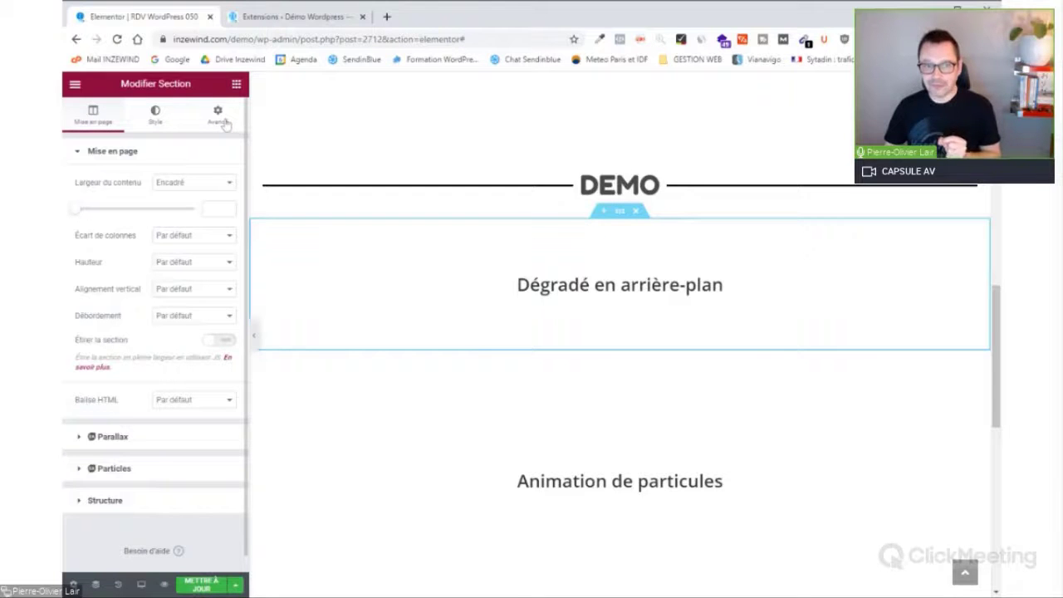
{"action": "left_click", "coordinate": [155, 116]}
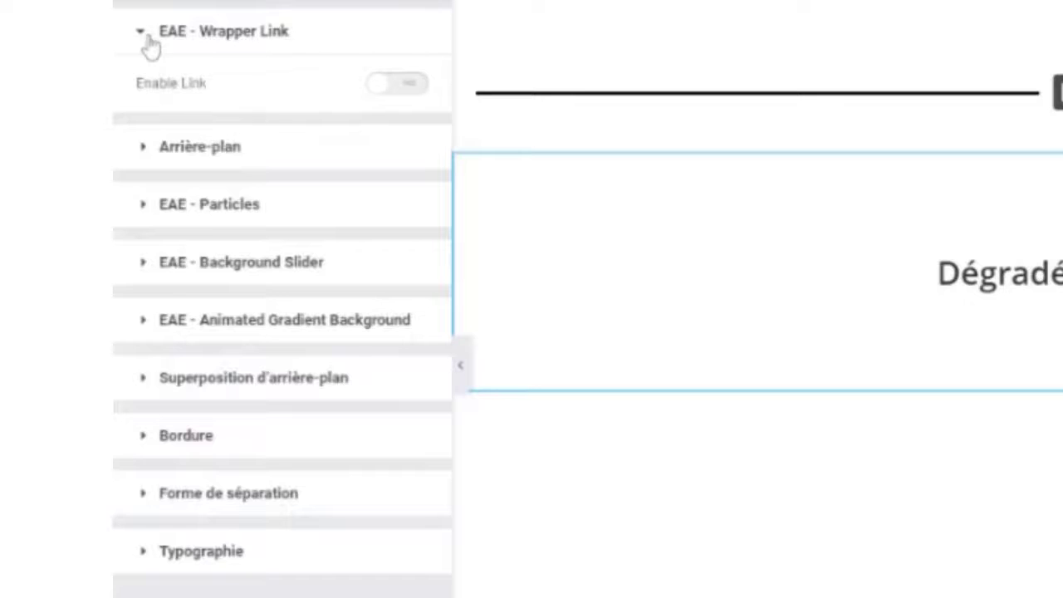
{"action": "left_click", "coordinate": [149, 46]}
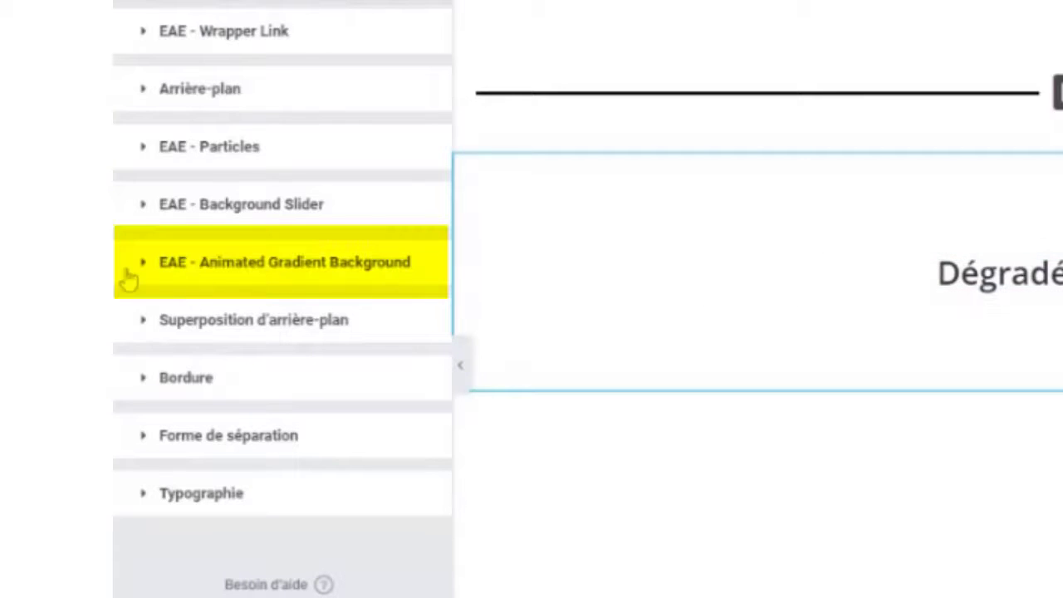
{"action": "left_click", "coordinate": [336, 276]}
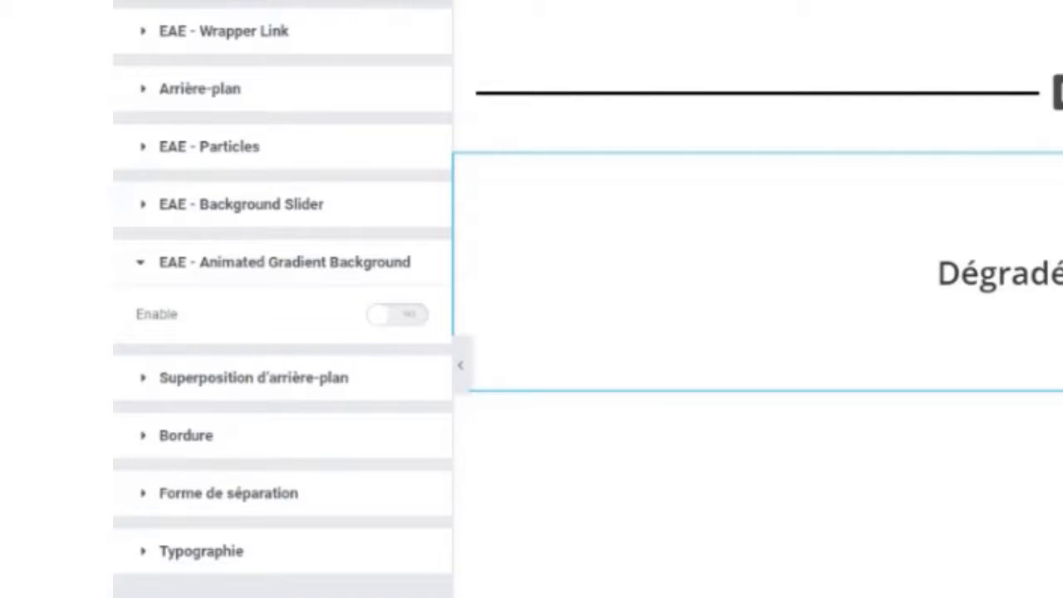
{"action": "left_click", "coordinate": [413, 319]}
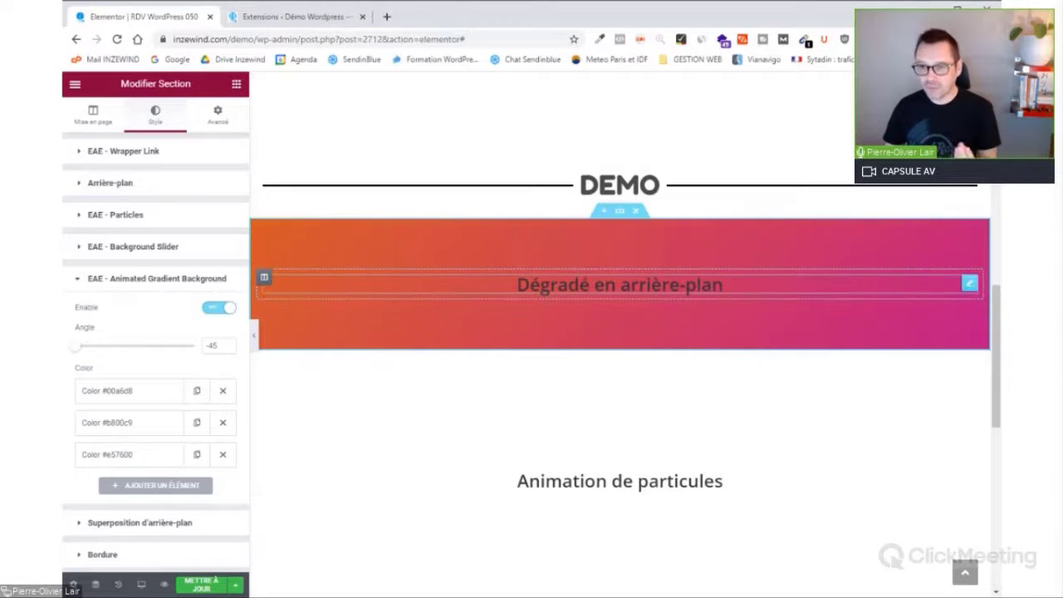
Set the text colour of the "Dégradé en arrière-plan" title to white (#FFFFFF).
{"action": "left_click", "coordinate": [966, 284]}
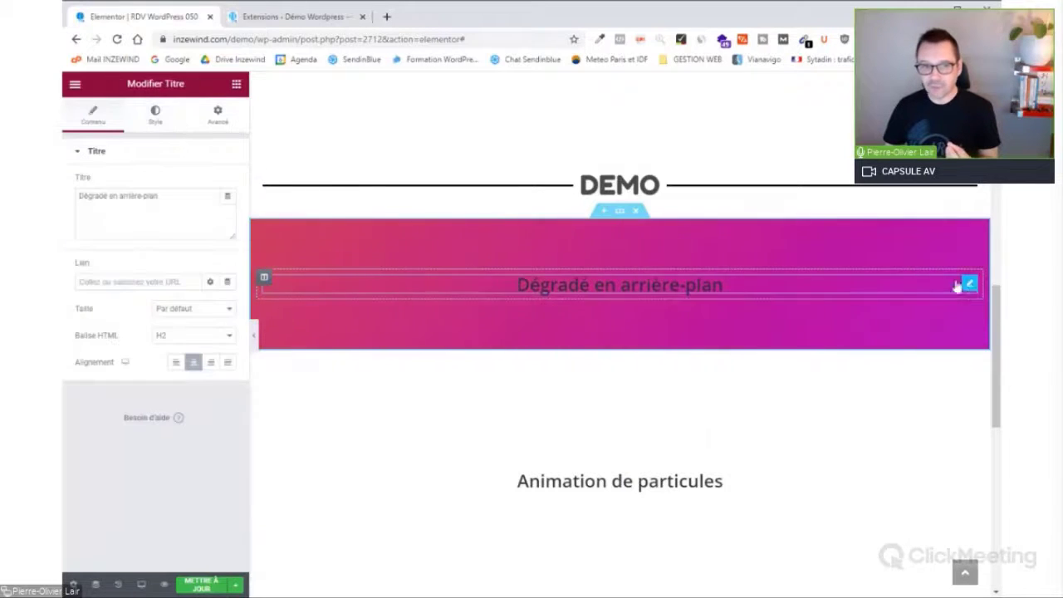
{"action": "left_click", "coordinate": [170, 120]}
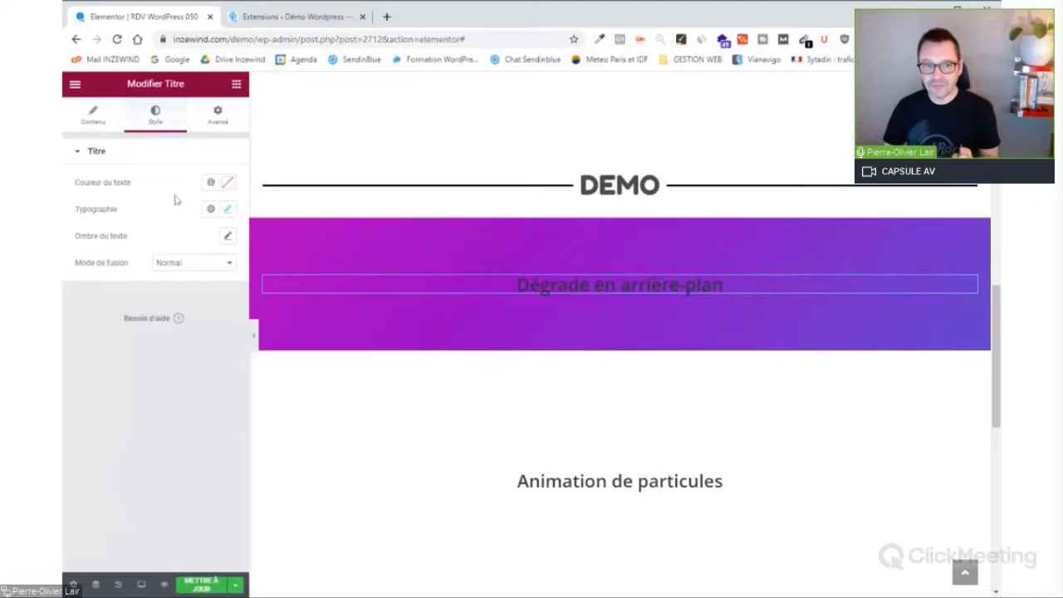
{"action": "left_click", "coordinate": [228, 211]}
{"action": "left_click", "coordinate": [227, 182]}
{"action": "left_click", "coordinate": [163, 231]}
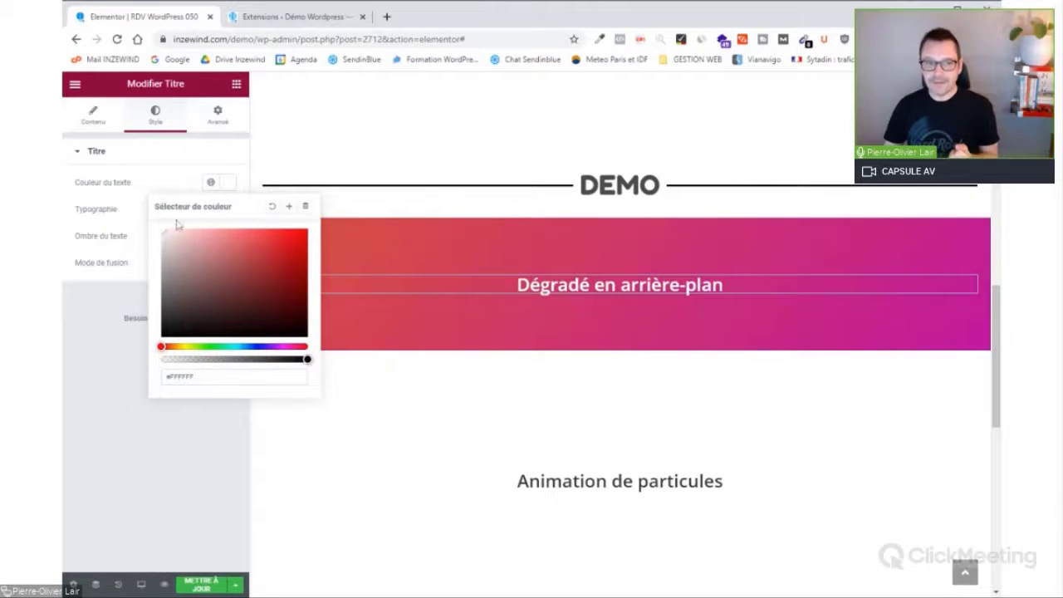
{"action": "left_click", "coordinate": [224, 186]}
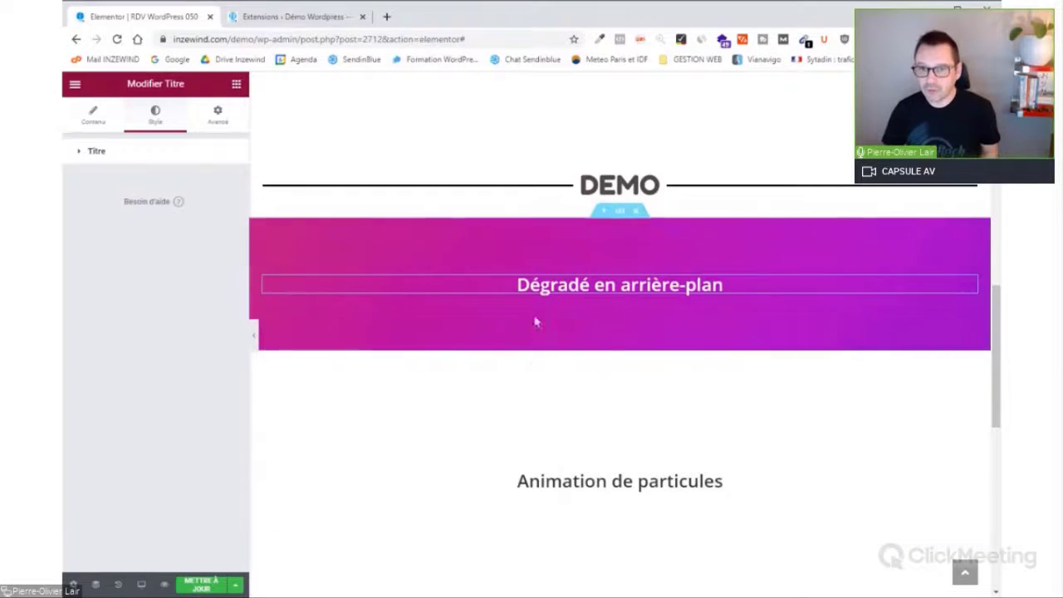
Examine each colour entry in the animated gradient settings of the "Dégradé en arrière-plan" section.
{"action": "left_click", "coordinate": [619, 210]}
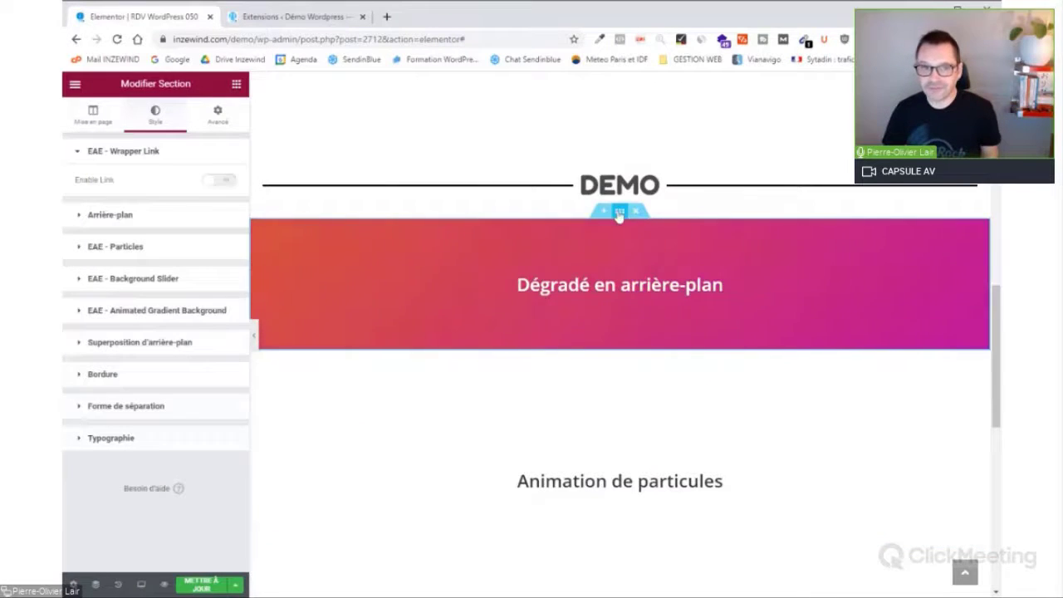
{"action": "left_click", "coordinate": [152, 311]}
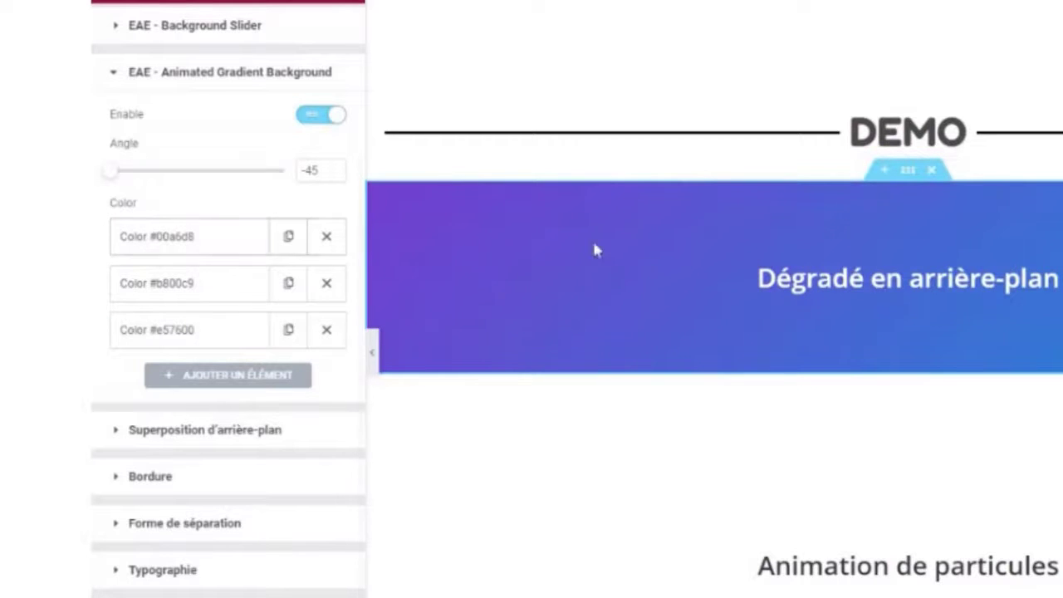
{"action": "left_click", "coordinate": [220, 240]}
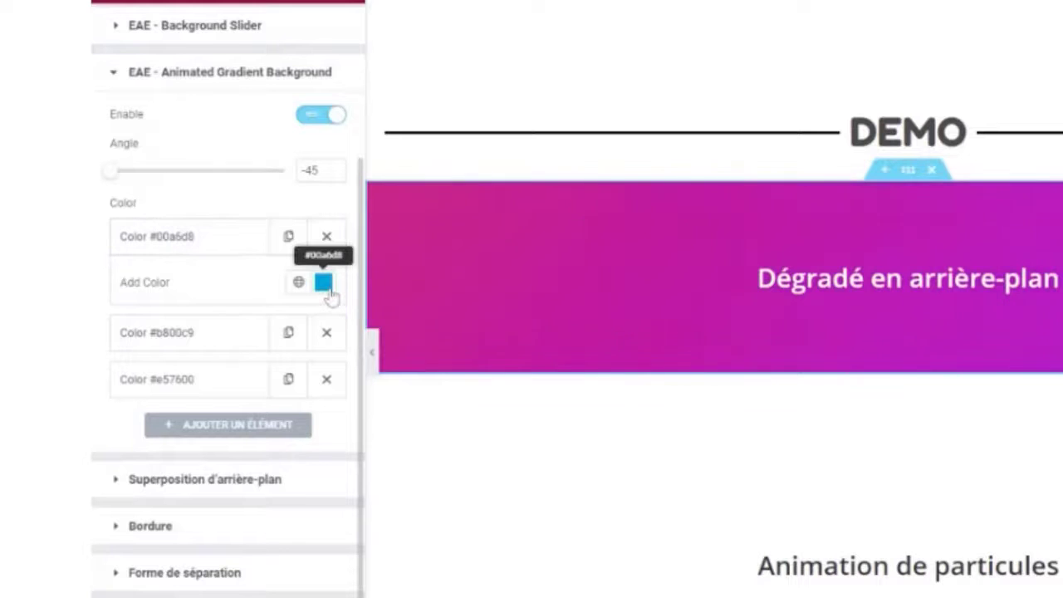
{"action": "left_click", "coordinate": [183, 337]}
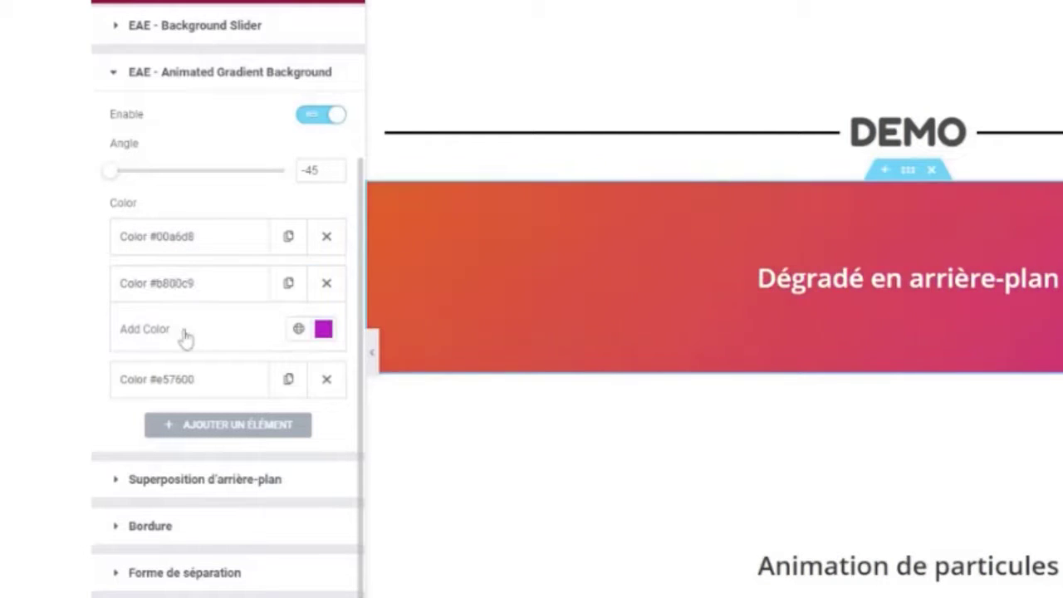
{"action": "left_click", "coordinate": [185, 389]}
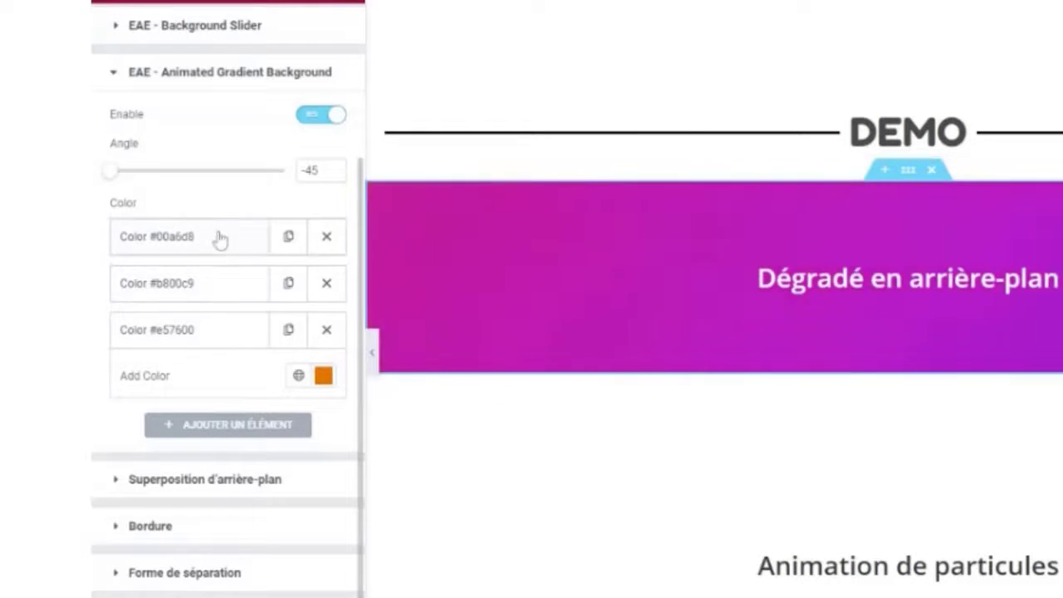
{"action": "left_click", "coordinate": [214, 241]}
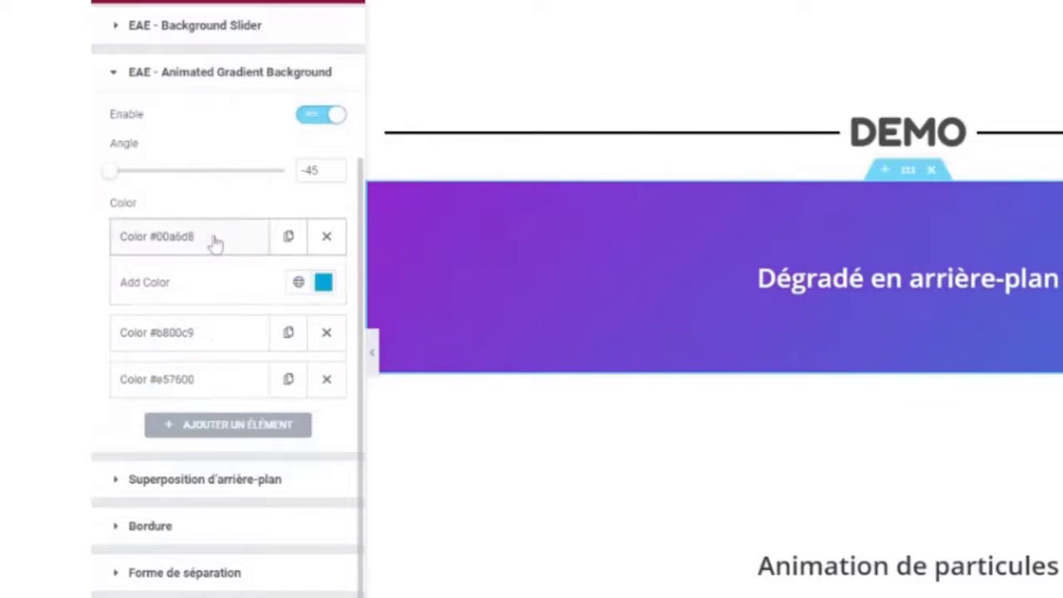
{"action": "left_click", "coordinate": [215, 241]}
{"action": "left_click", "coordinate": [220, 291]}
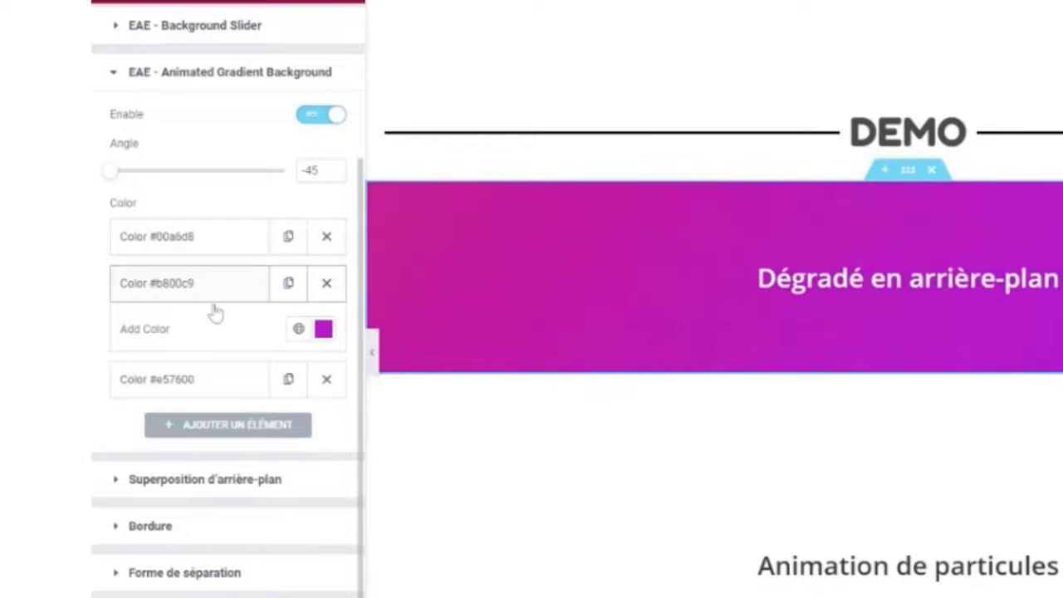
{"action": "left_click", "coordinate": [209, 382]}
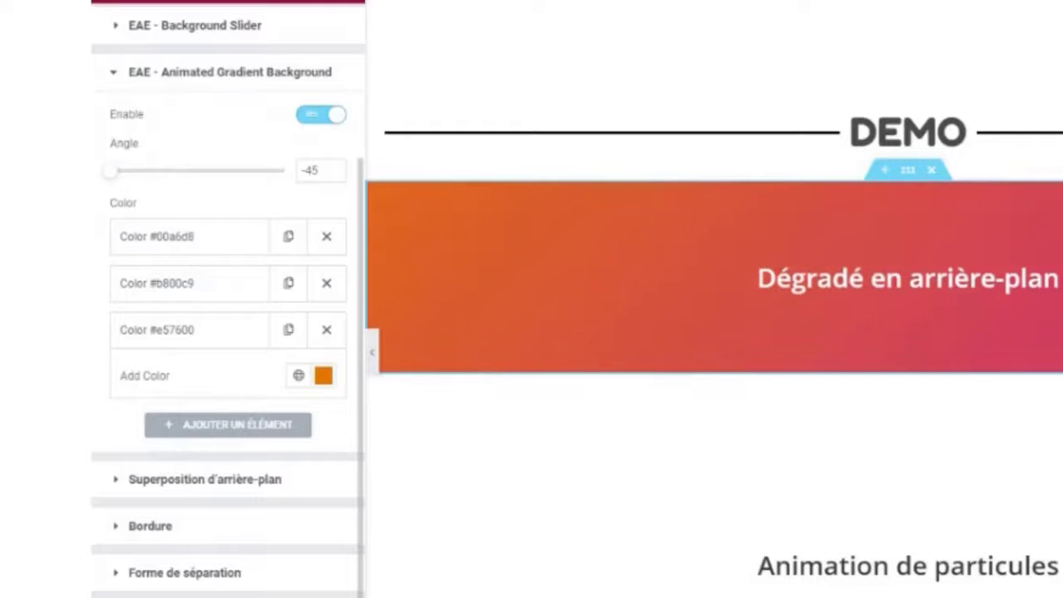
{"action": "left_click", "coordinate": [209, 324]}
{"action": "scroll", "coordinate": [209, 316], "scroll_direction": "up", "scroll_amount": 1}
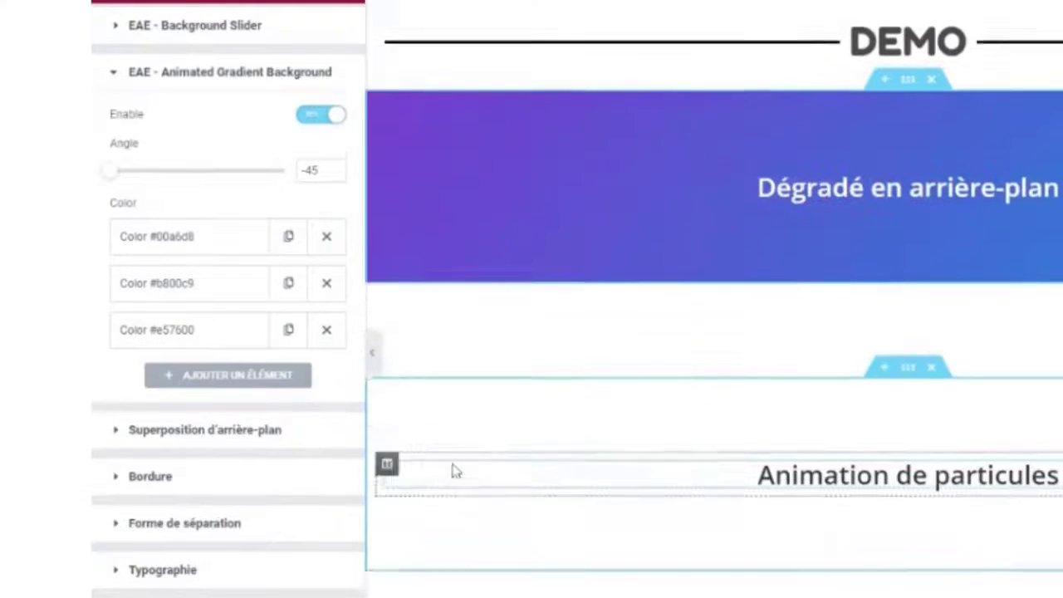
{"action": "scroll", "coordinate": [454, 470], "scroll_direction": "up", "scroll_amount": 1}
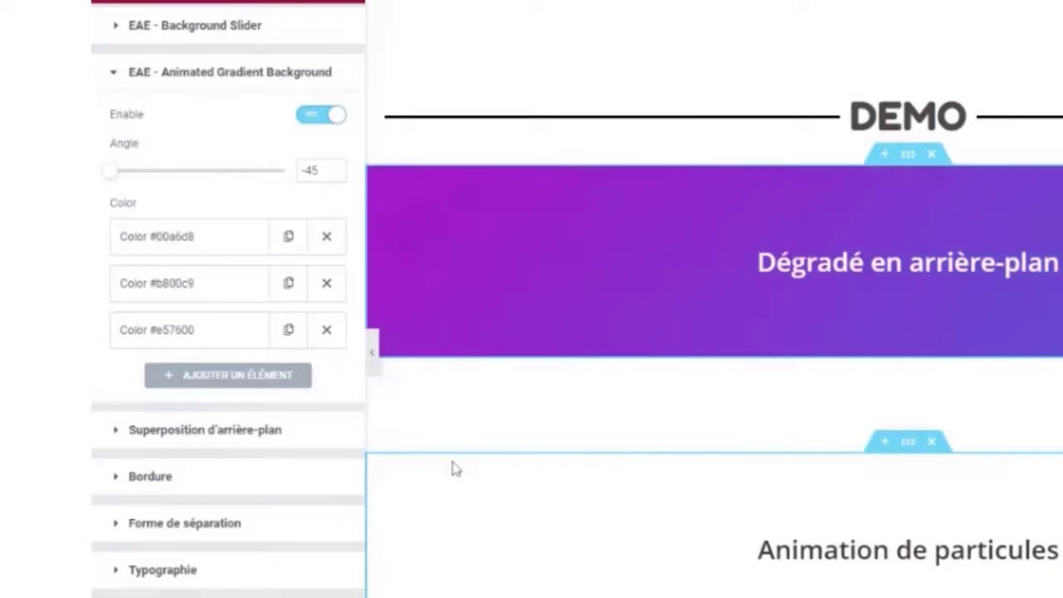
Remove the purple #b800c9 colour from the section's animated gradient and review the blue #00a6d8 entry.
{"action": "left_click", "coordinate": [202, 289]}
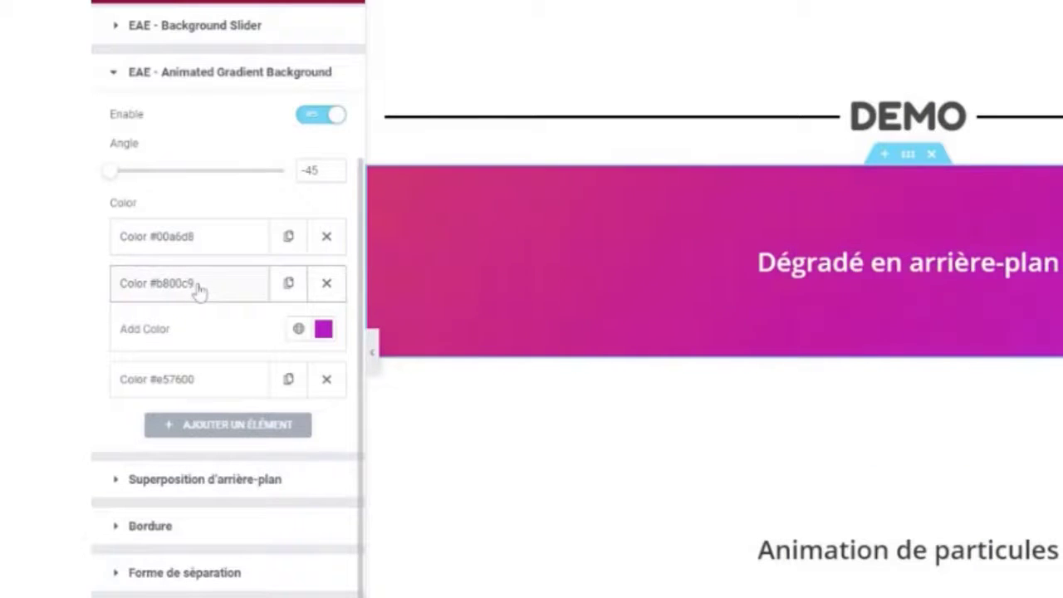
{"action": "left_click", "coordinate": [327, 284]}
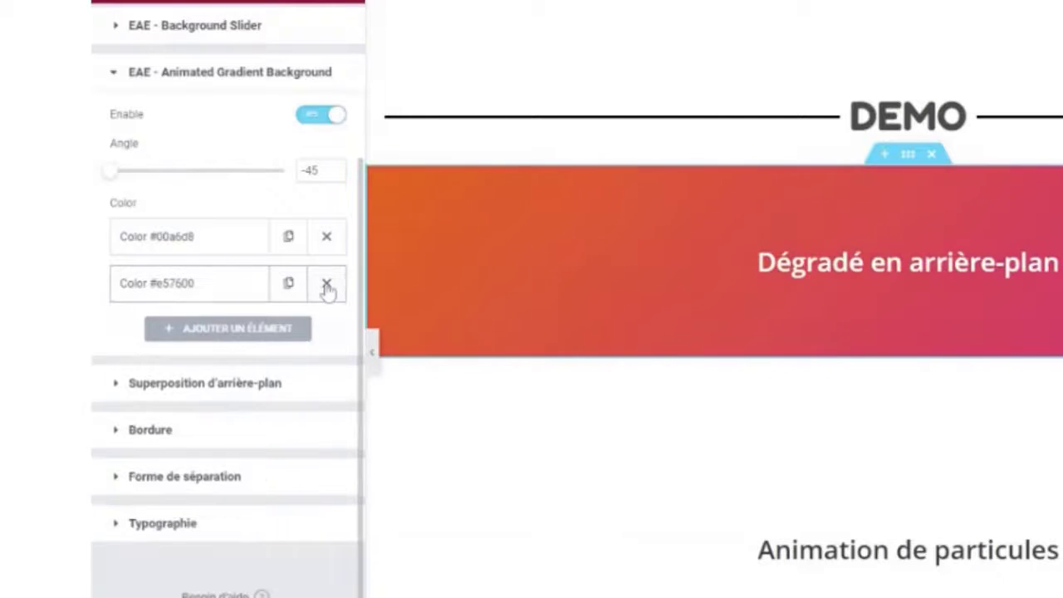
{"action": "left_click", "coordinate": [203, 238]}
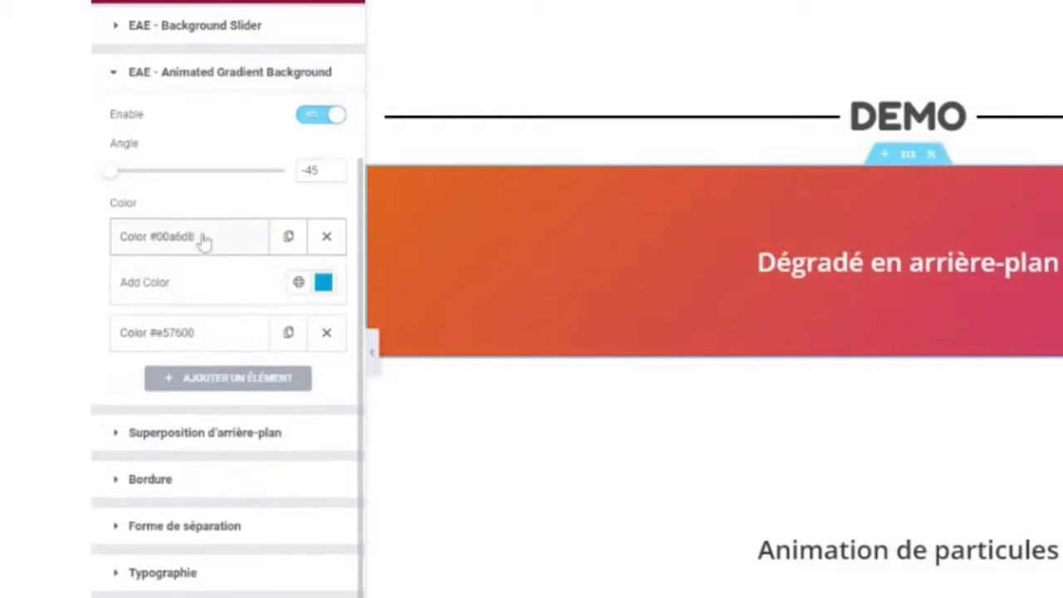
{"action": "left_click", "coordinate": [203, 238]}
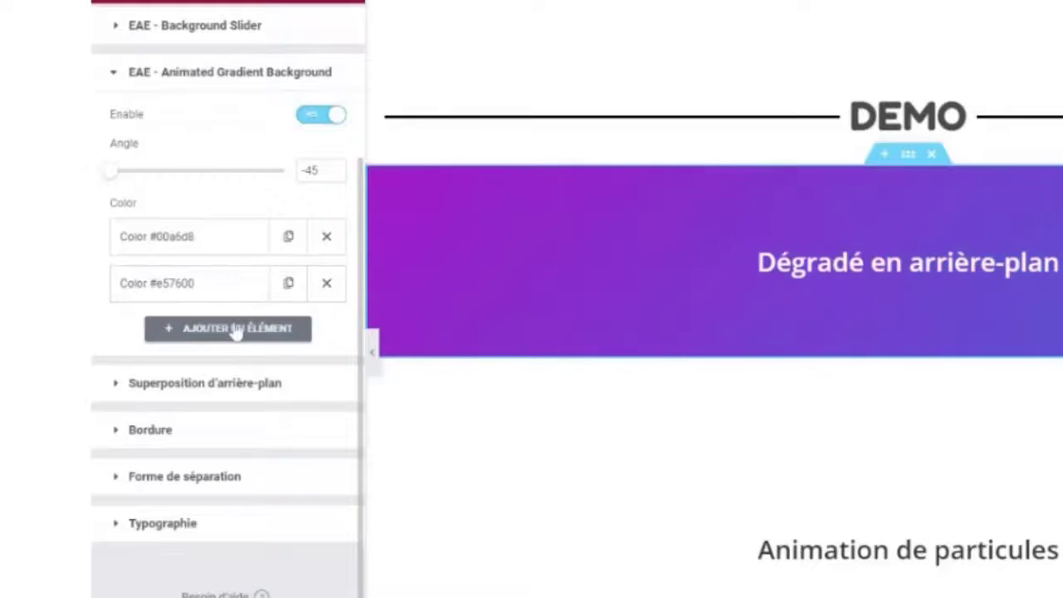
Add a yellow #FFF249 colour to the animated gradient of the "Dégradé en arrière-plan" section.
{"action": "left_click", "coordinate": [236, 328]}
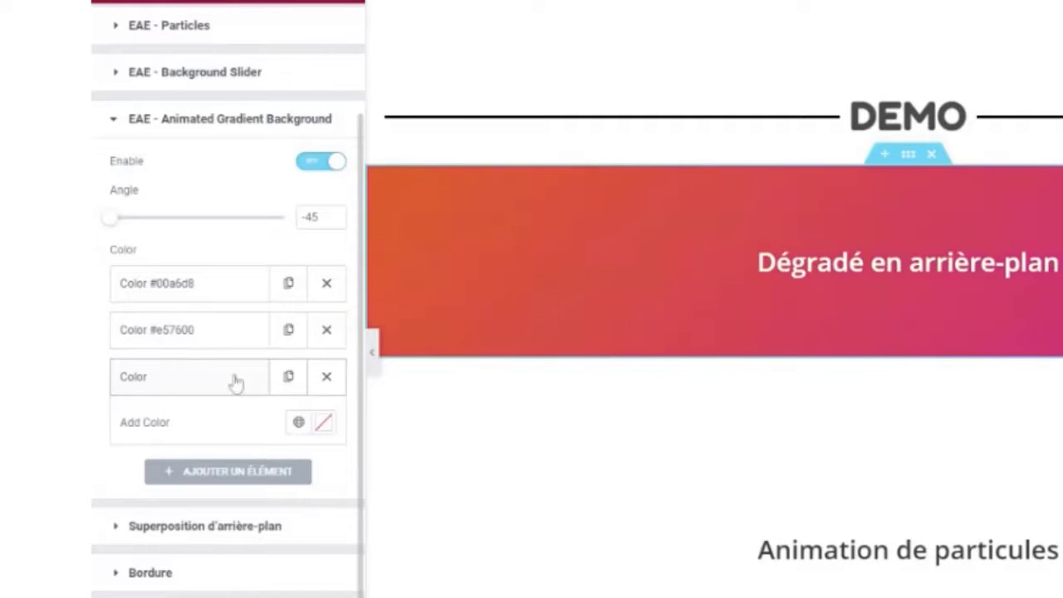
{"action": "left_click", "coordinate": [324, 426]}
{"action": "left_click", "coordinate": [259, 330]}
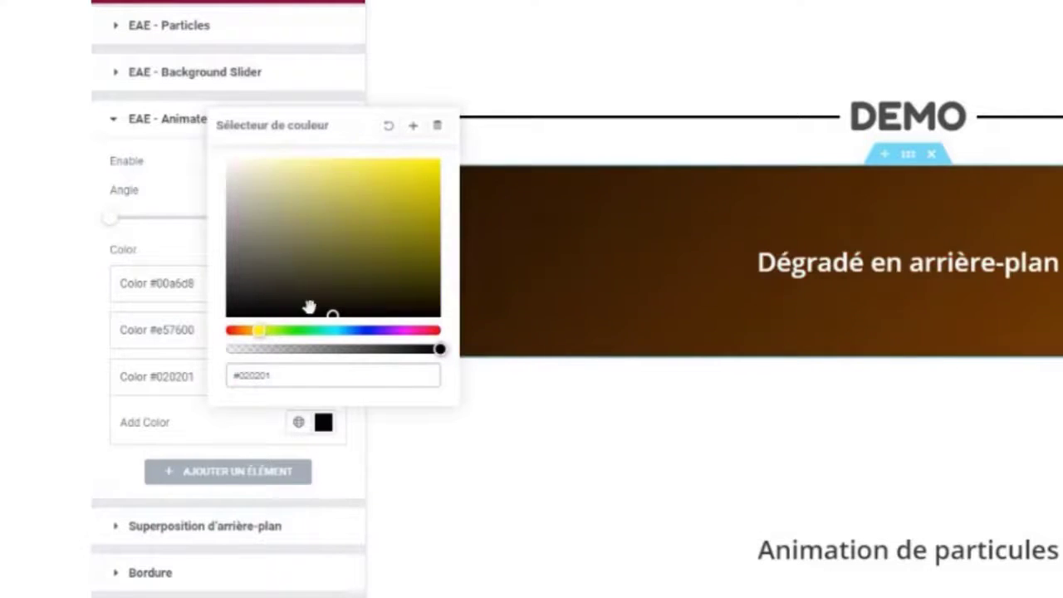
{"action": "left_click_drag", "start_coordinate": [331, 318], "coordinate": [382, 159]}
{"action": "left_click", "coordinate": [126, 470]}
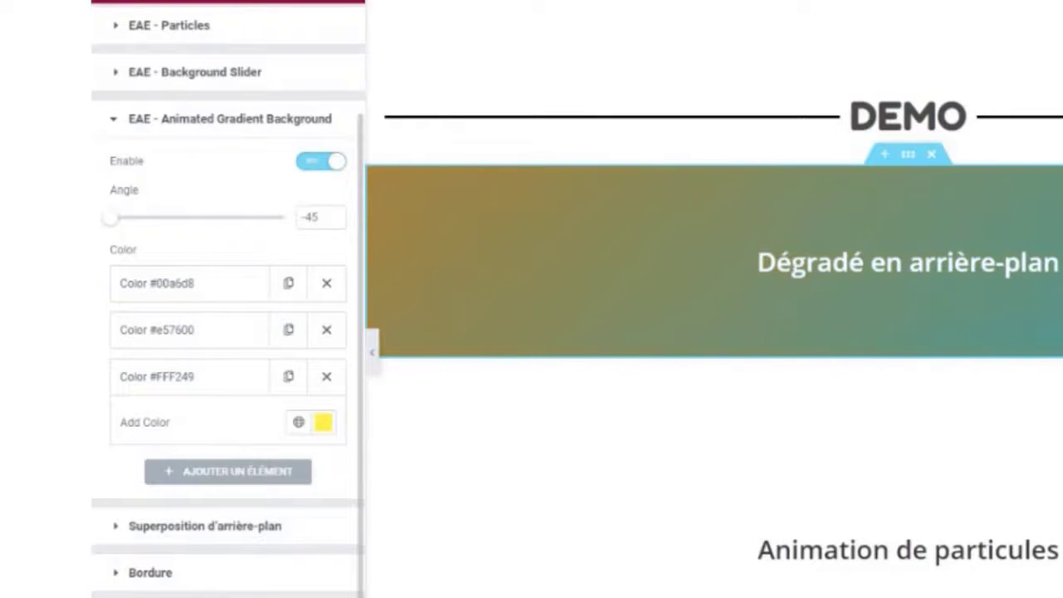
Change the blue #00a6d8 entry of the section's animated gradient to a bright pink.
{"action": "left_click", "coordinate": [181, 331]}
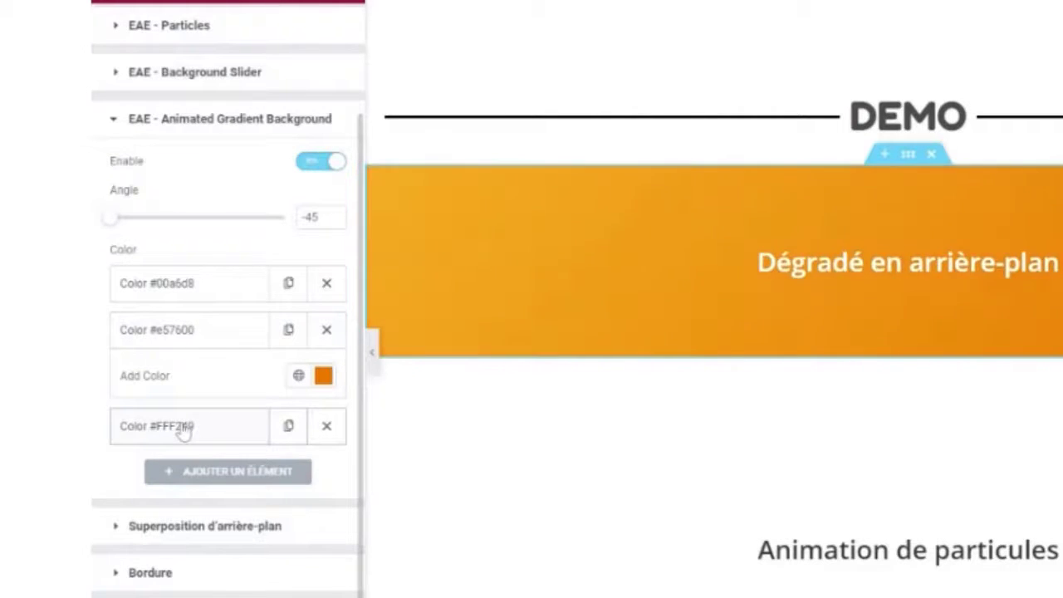
{"action": "left_click", "coordinate": [190, 287]}
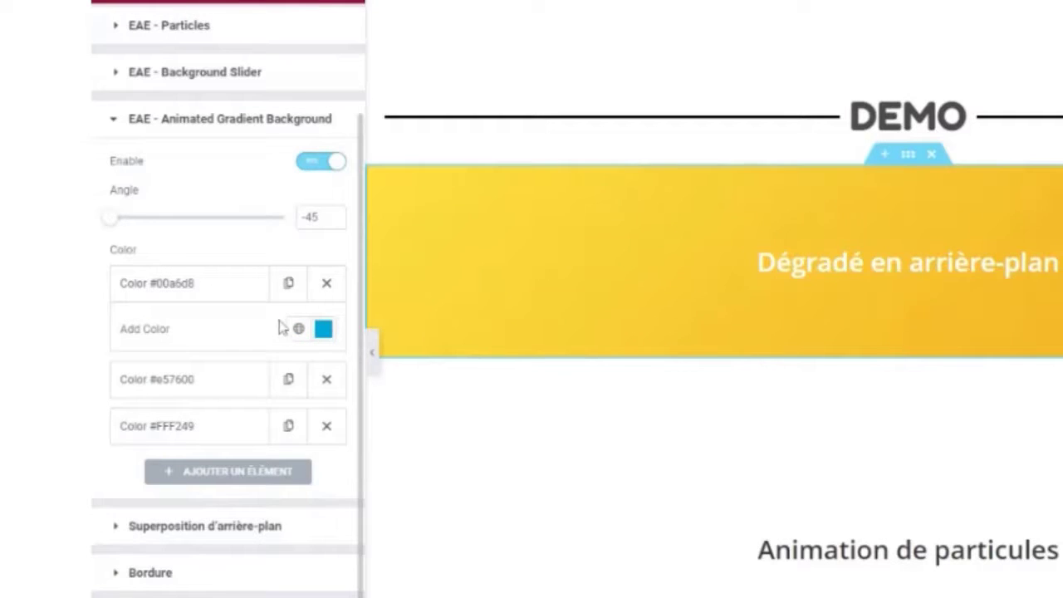
{"action": "left_click", "coordinate": [323, 329]}
{"action": "left_click", "coordinate": [404, 572]}
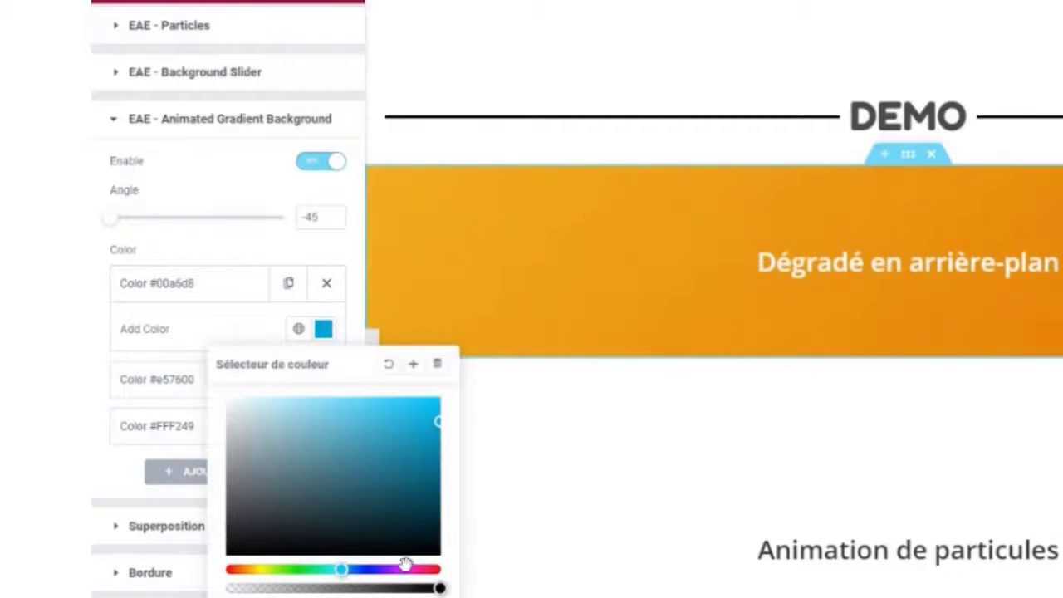
{"action": "left_click", "coordinate": [363, 501]}
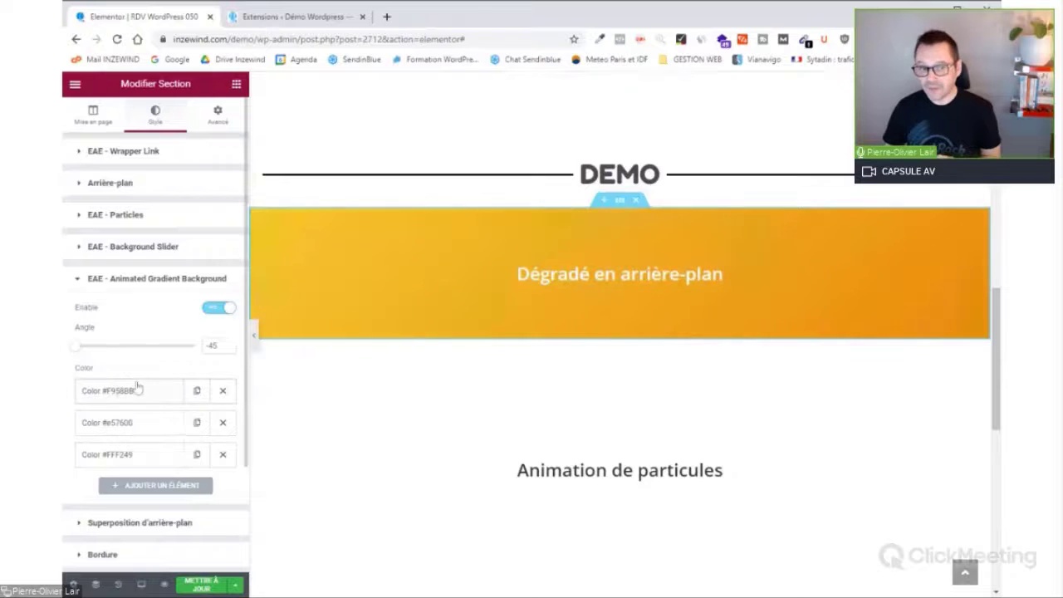
Enable the EAE Particles background on the section containing the "Animation de particules" title.
{"action": "scroll", "coordinate": [137, 388], "scroll_direction": "down", "scroll_amount": 2}
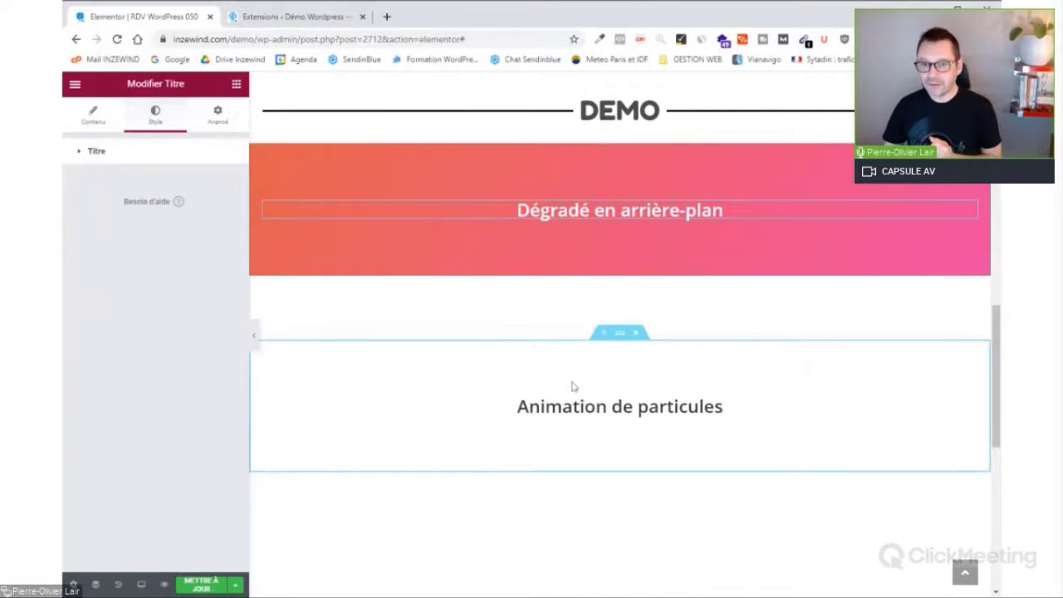
{"action": "scroll", "coordinate": [574, 387], "scroll_direction": "down", "scroll_amount": 3}
{"action": "scroll", "coordinate": [574, 378], "scroll_direction": "up", "scroll_amount": 1}
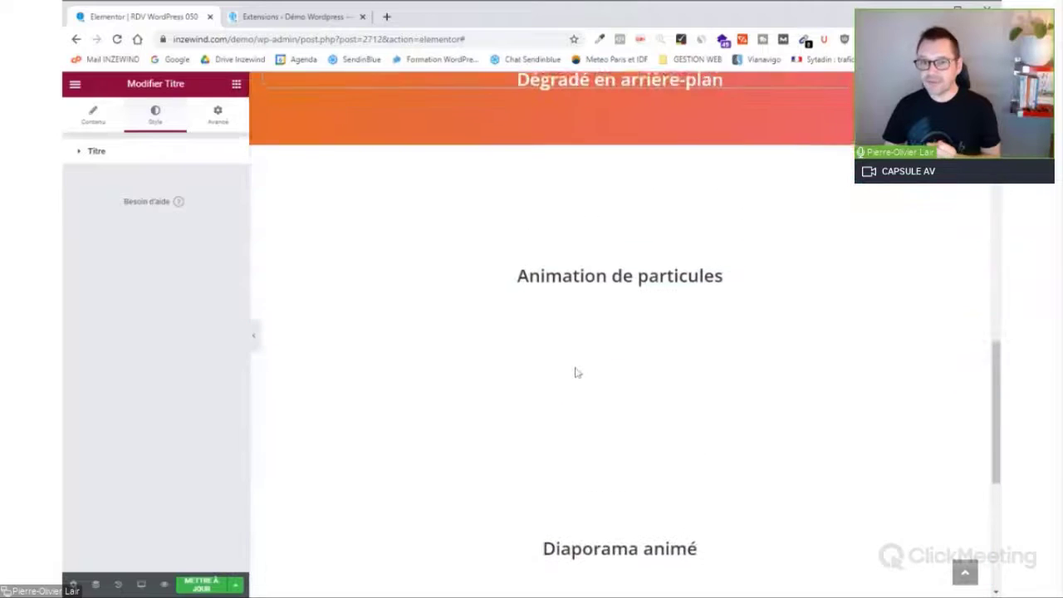
{"action": "left_click", "coordinate": [619, 205]}
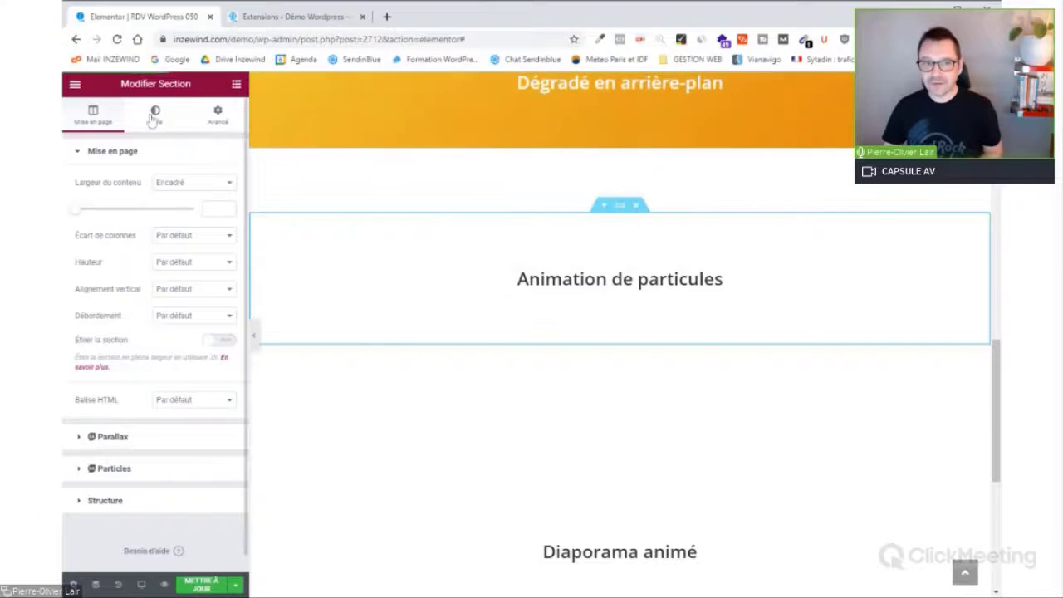
{"action": "left_click", "coordinate": [155, 114]}
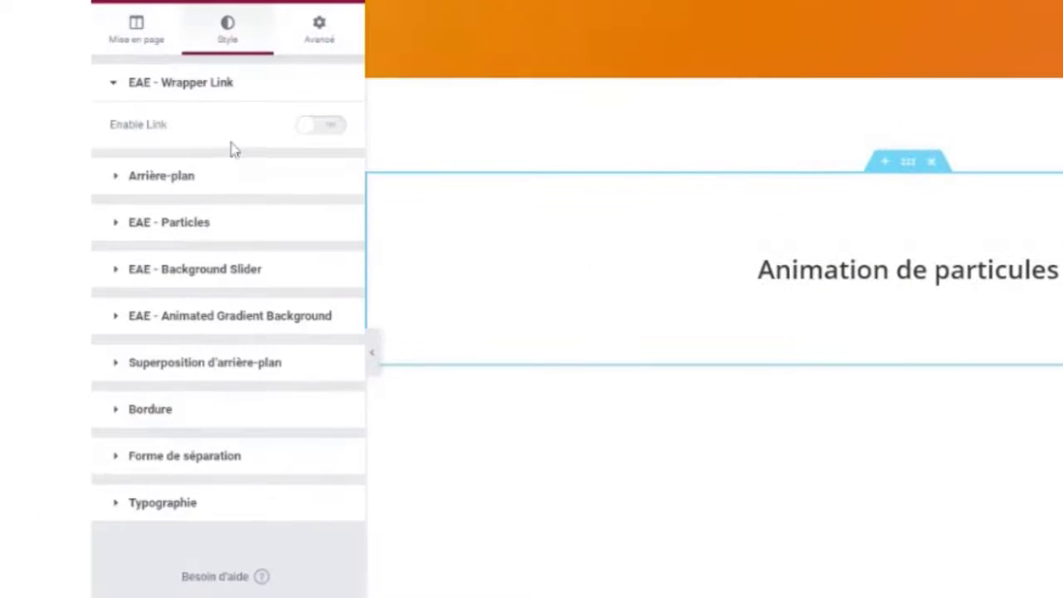
{"action": "left_click", "coordinate": [185, 233]}
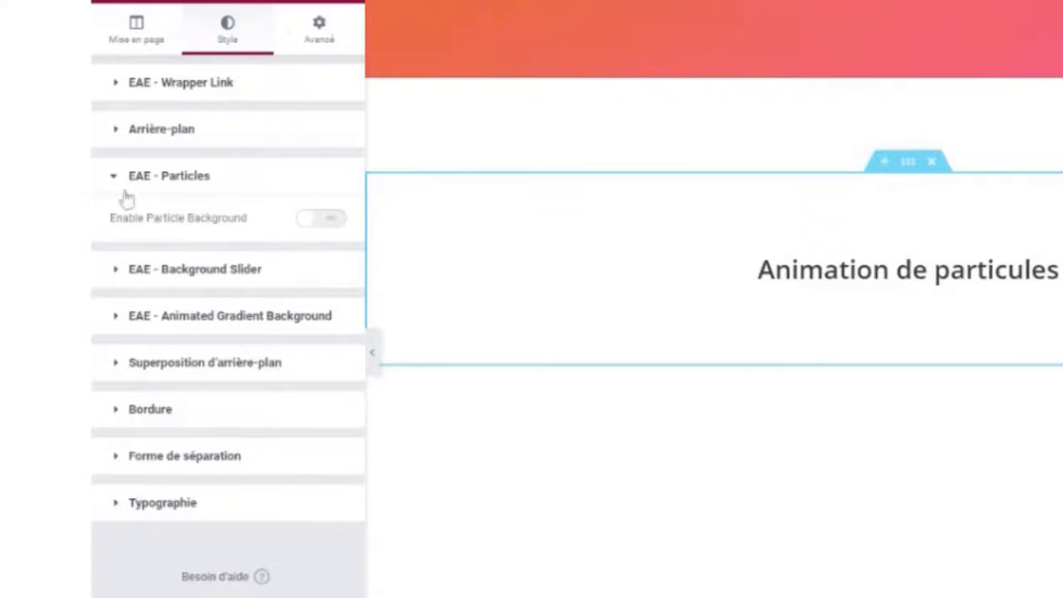
{"action": "left_click", "coordinate": [329, 220]}
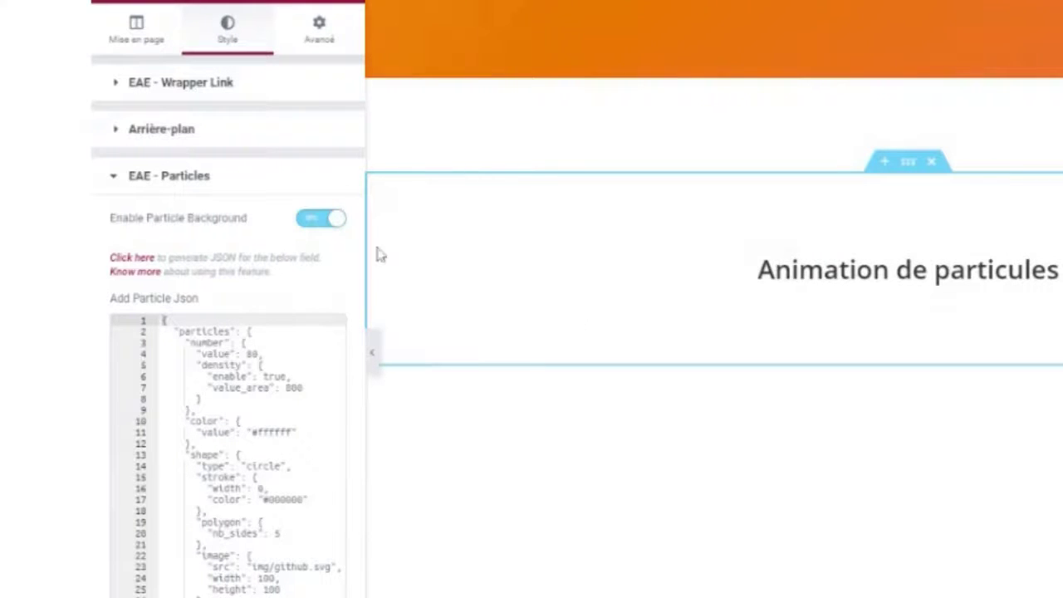
{"action": "left_click", "coordinate": [322, 220]}
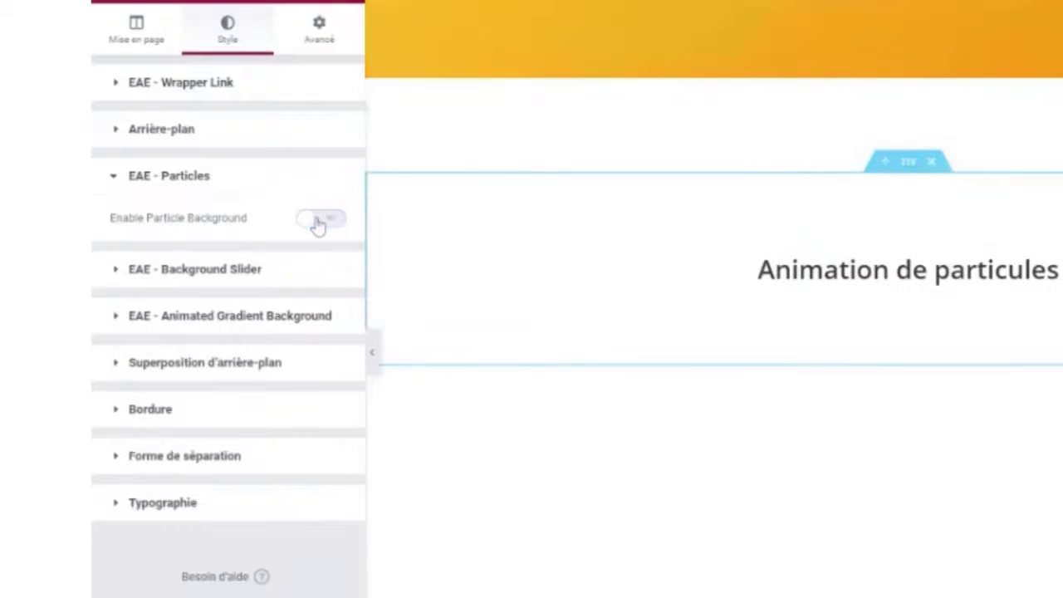
{"action": "left_click", "coordinate": [323, 221]}
Look through the whole particle JSON configuration of the "Animation de particules" section.
{"action": "scroll", "coordinate": [299, 249], "scroll_direction": "down", "scroll_amount": 2}
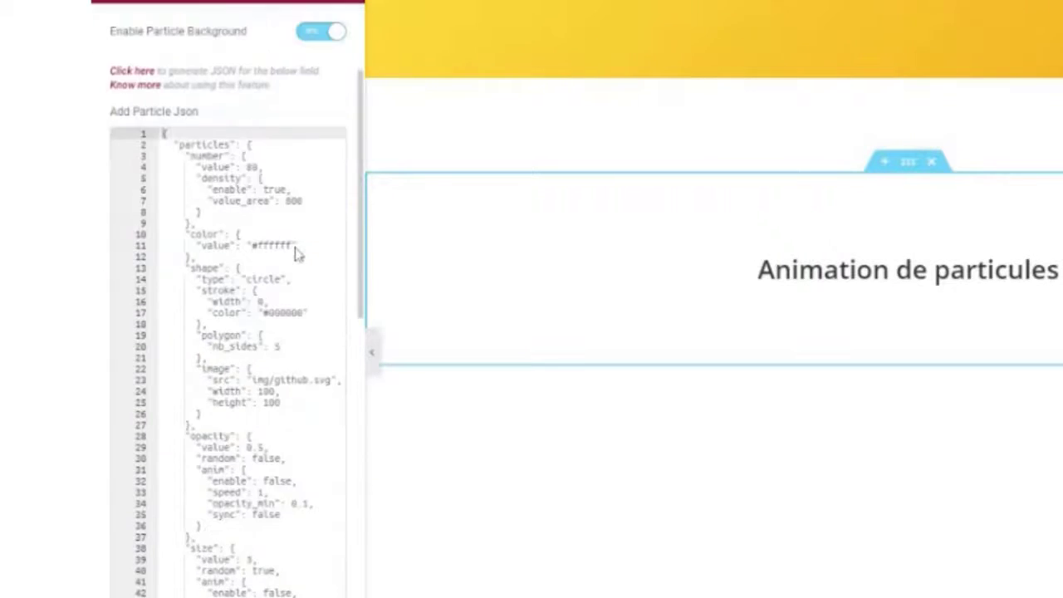
{"action": "scroll", "coordinate": [298, 254], "scroll_direction": "down", "scroll_amount": 15}
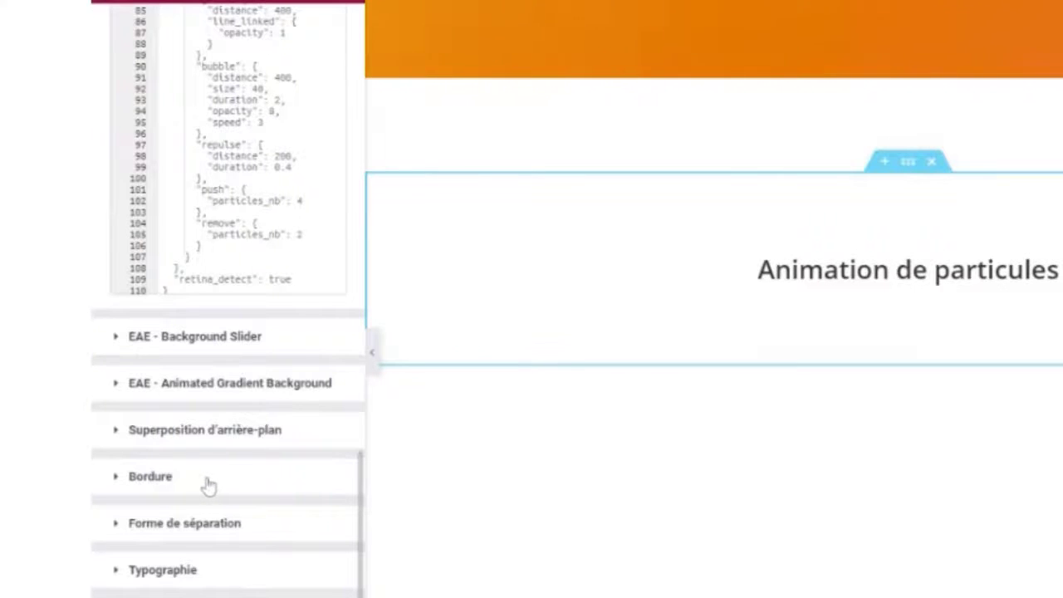
{"action": "scroll", "coordinate": [217, 479], "scroll_direction": "up", "scroll_amount": 10}
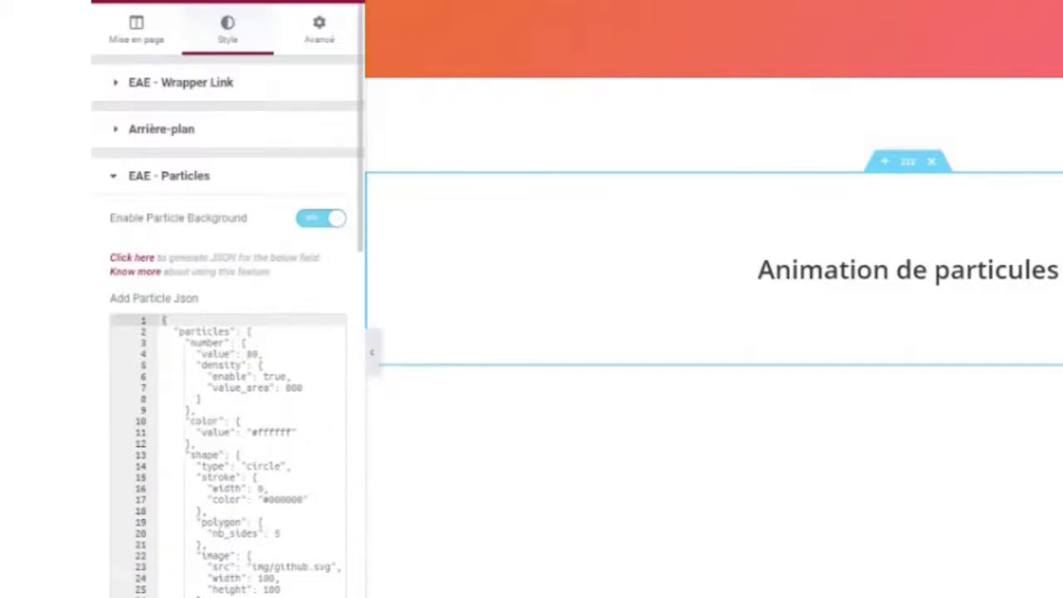
Give the "Animation de particules" section a classic background in blue #3F7AE3 and return to its EAE Particles settings.
{"action": "left_click", "coordinate": [162, 129]}
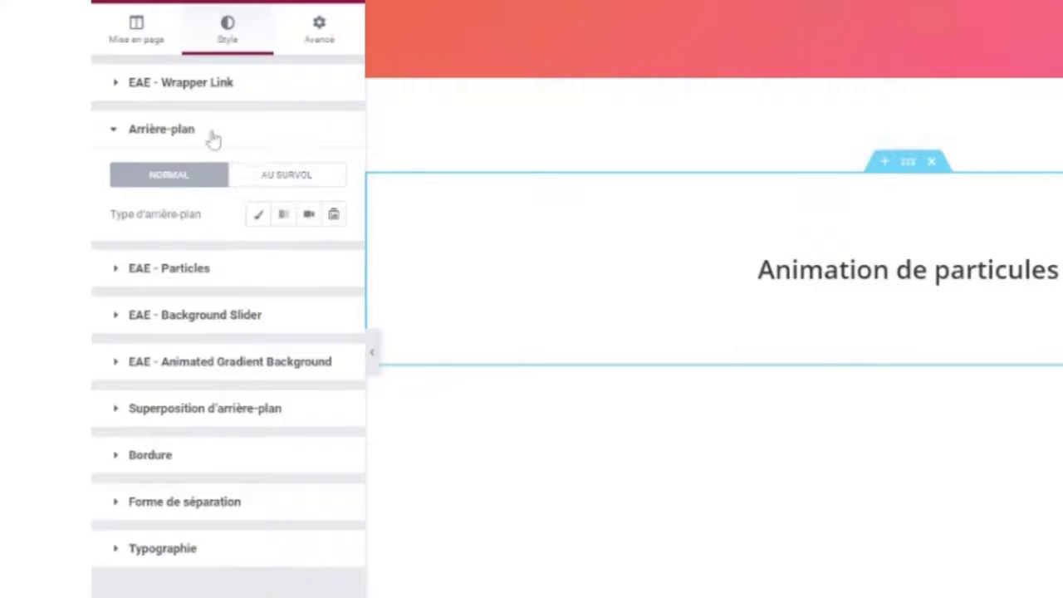
{"action": "left_click", "coordinate": [259, 218]}
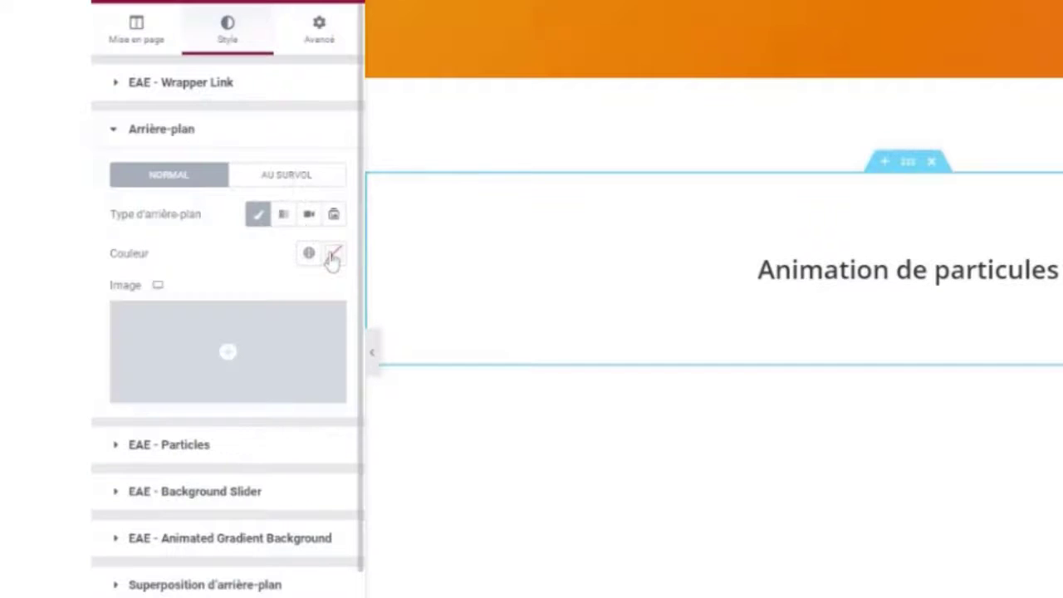
{"action": "left_click", "coordinate": [333, 253]}
{"action": "left_click", "coordinate": [391, 340]}
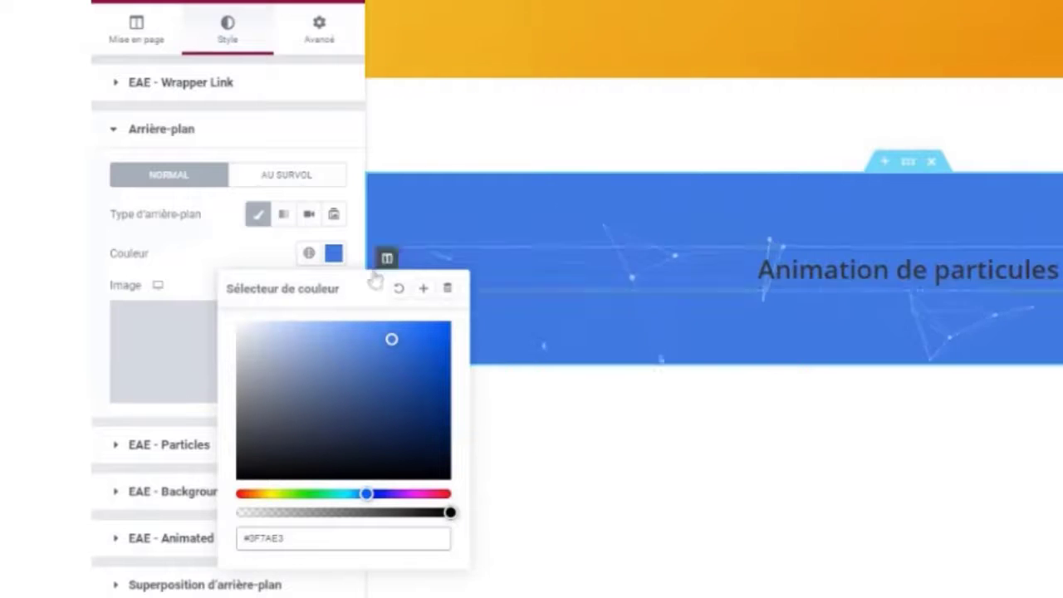
{"action": "left_click", "coordinate": [240, 261]}
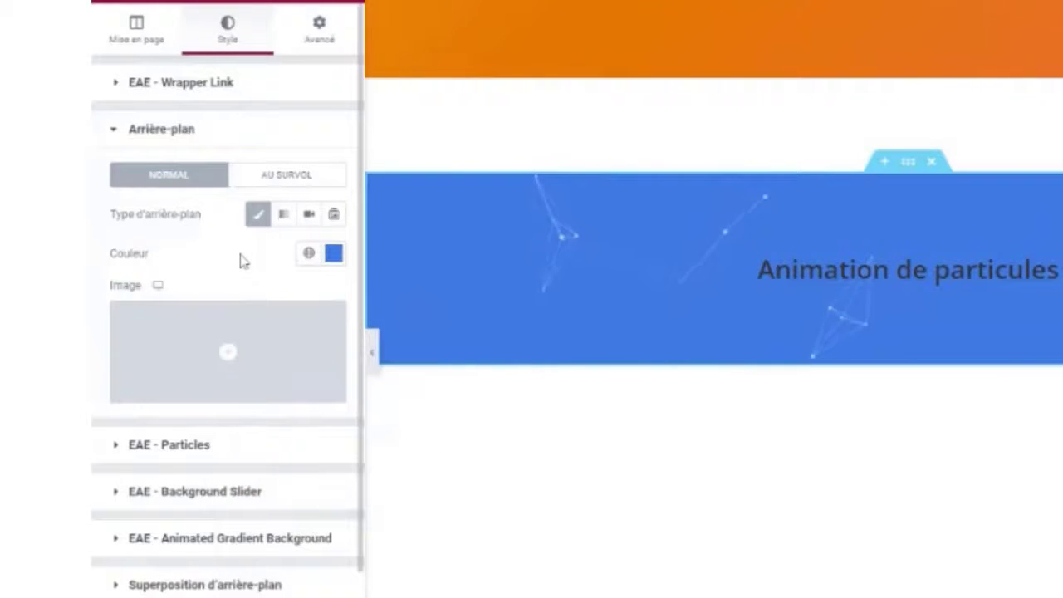
{"action": "scroll", "coordinate": [235, 268], "scroll_direction": "down", "scroll_amount": 2}
{"action": "left_click", "coordinate": [221, 290]}
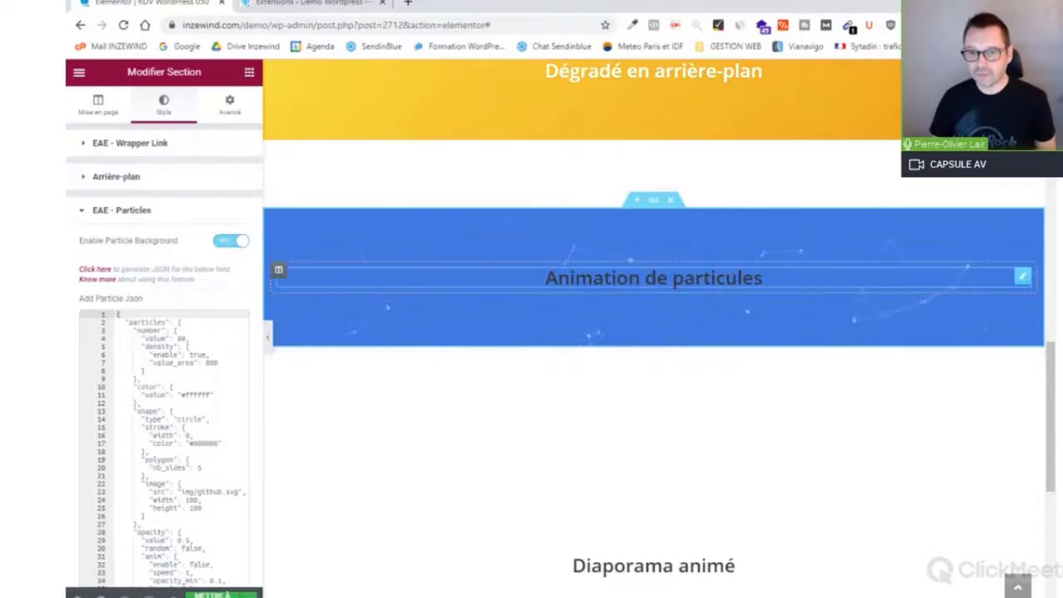
Set the text colour of the "Animation de particules" title to near-white #FDFDFD.
{"action": "triple_click", "coordinate": [598, 278]}
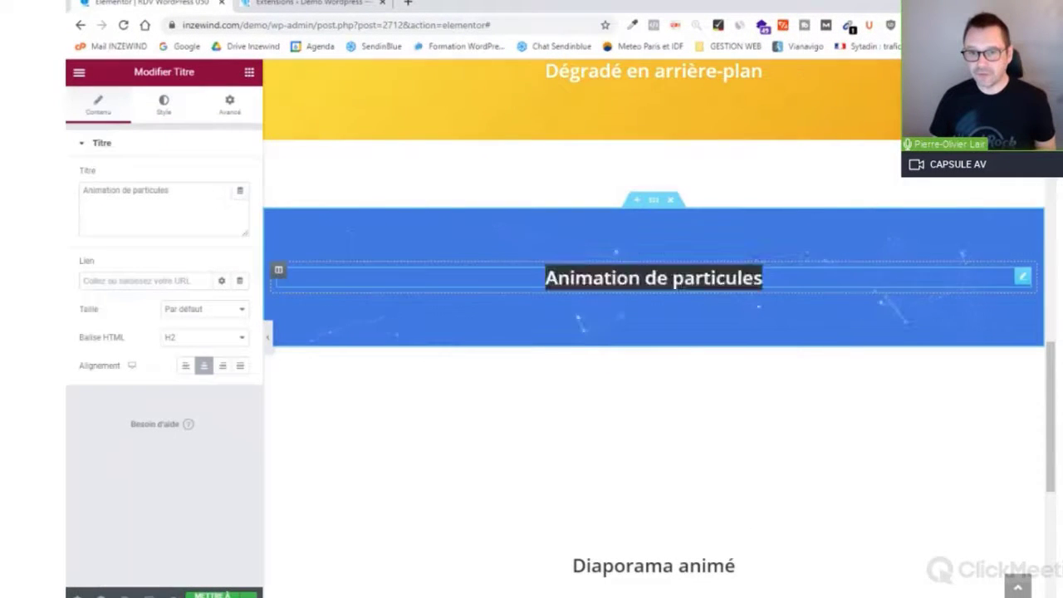
{"action": "left_click", "coordinate": [158, 120]}
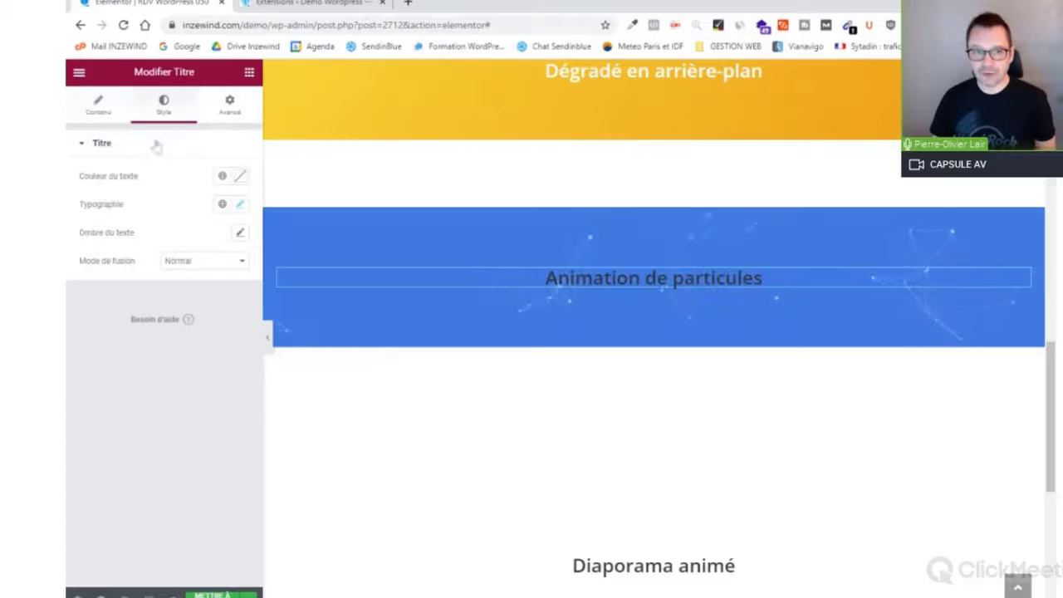
{"action": "left_click", "coordinate": [239, 178]}
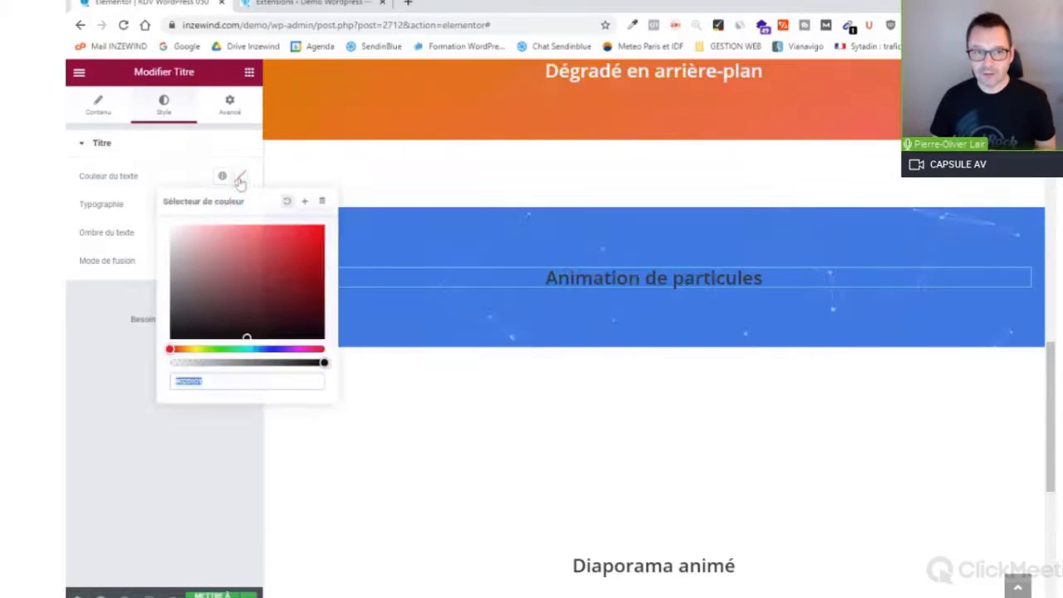
{"action": "left_click", "coordinate": [174, 226]}
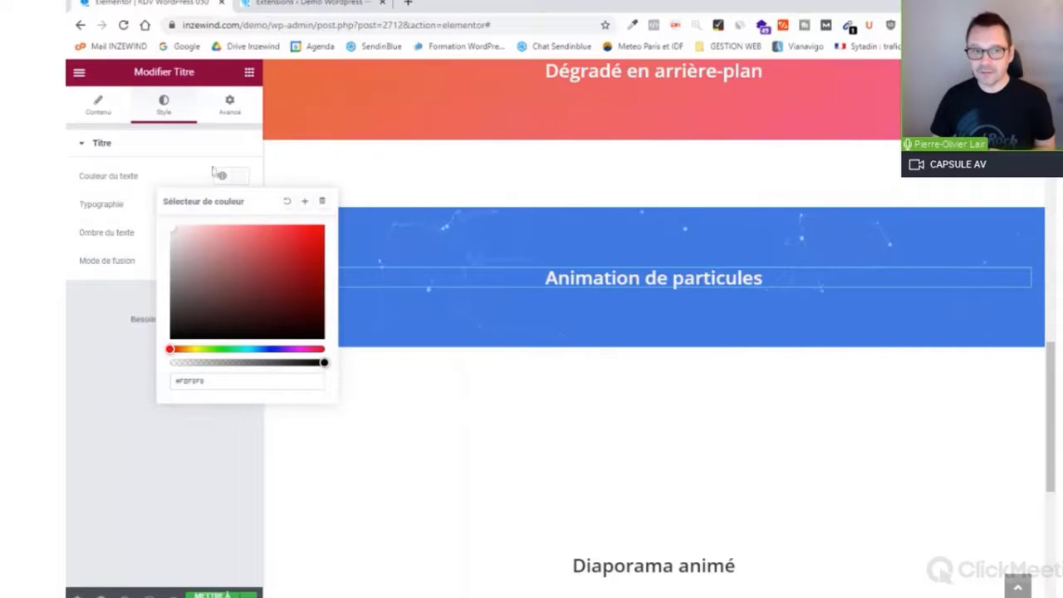
{"action": "left_click", "coordinate": [325, 174]}
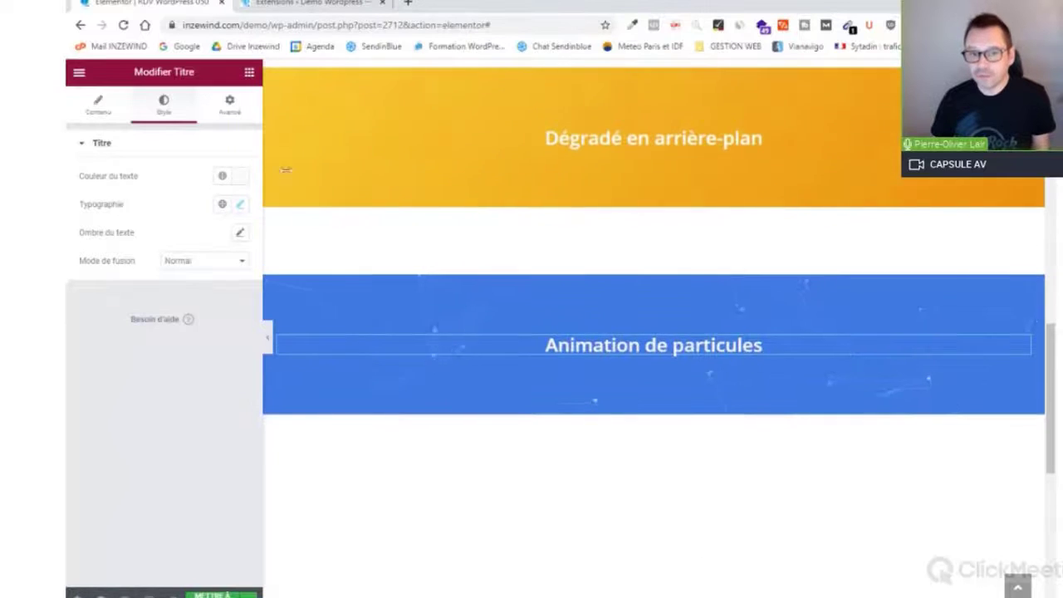
Examine the particle JSON of the "Animation de particules" section, including its colour entry and the JSON generator link.
{"action": "left_click", "coordinate": [652, 271]}
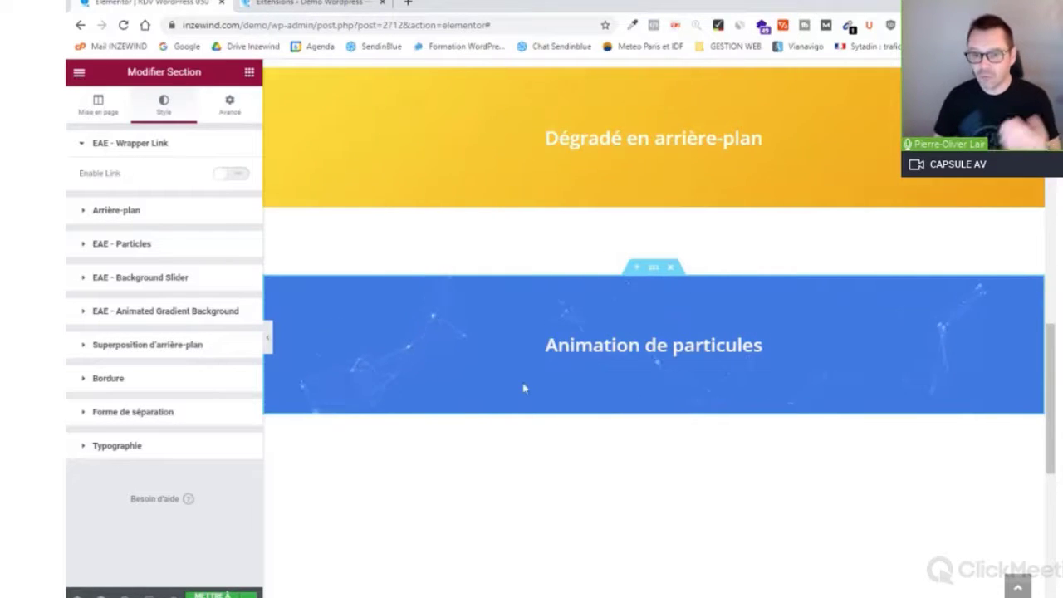
{"action": "scroll", "coordinate": [523, 388], "scroll_direction": "up", "scroll_amount": 1}
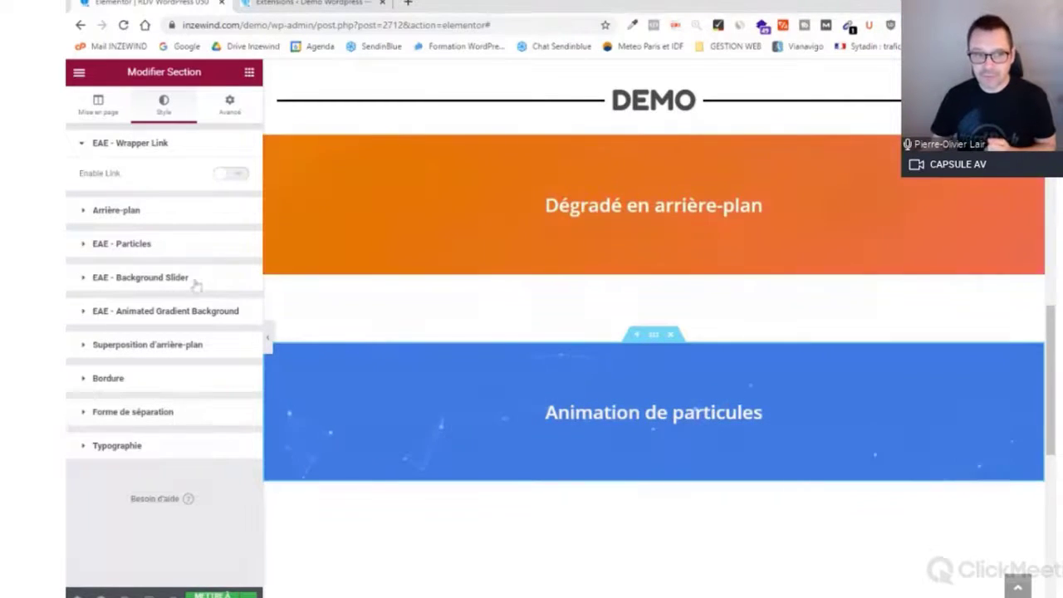
{"action": "left_click", "coordinate": [131, 243]}
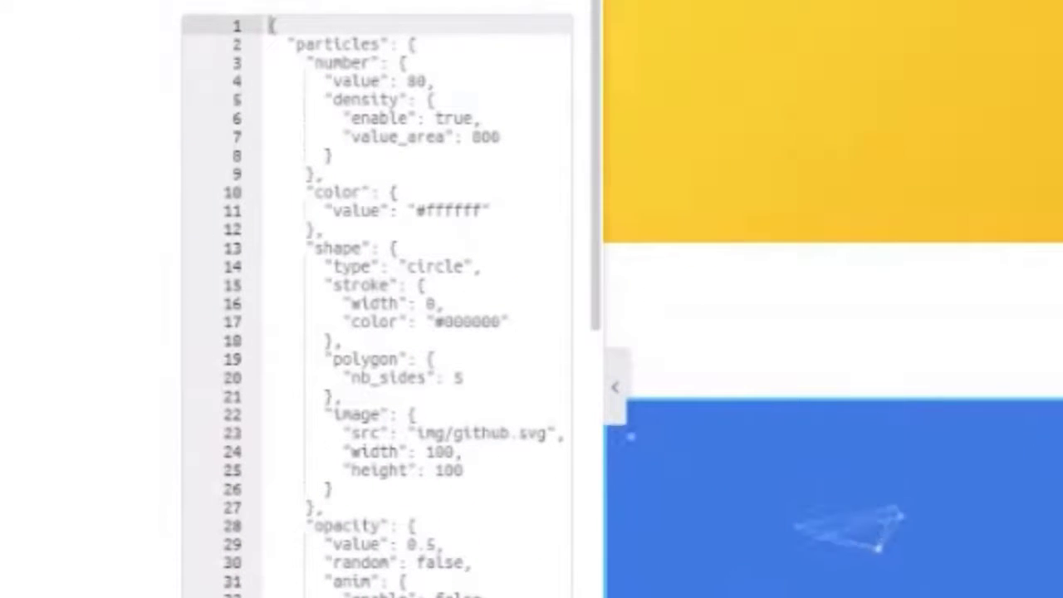
{"action": "left_click", "coordinate": [397, 192]}
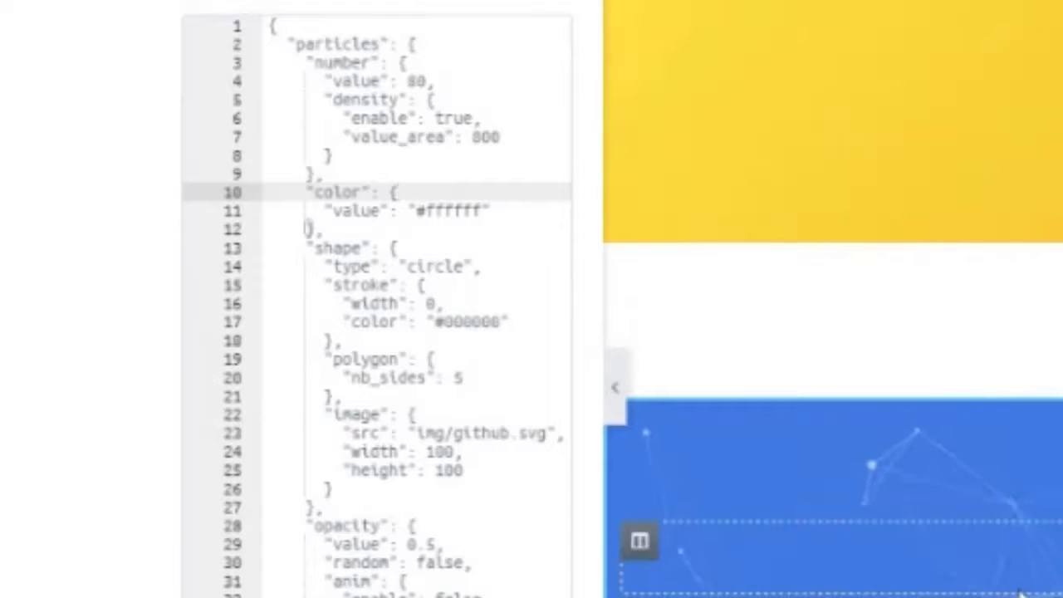
{"action": "scroll", "coordinate": [377, 316], "scroll_direction": "up", "scroll_amount": 2}
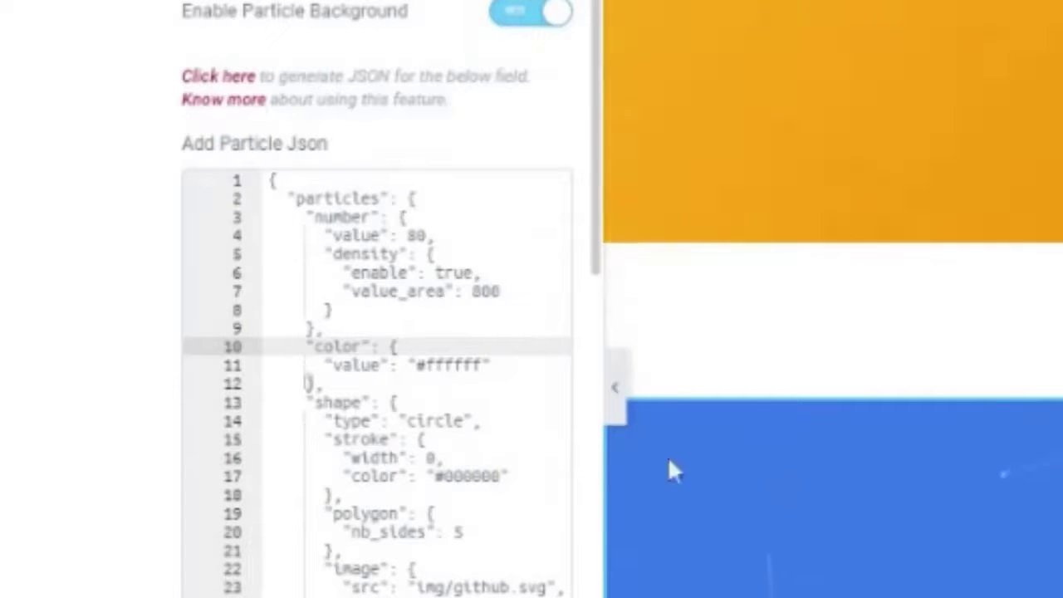
{"action": "scroll", "coordinate": [783, 361], "scroll_direction": "down", "scroll_amount": 2}
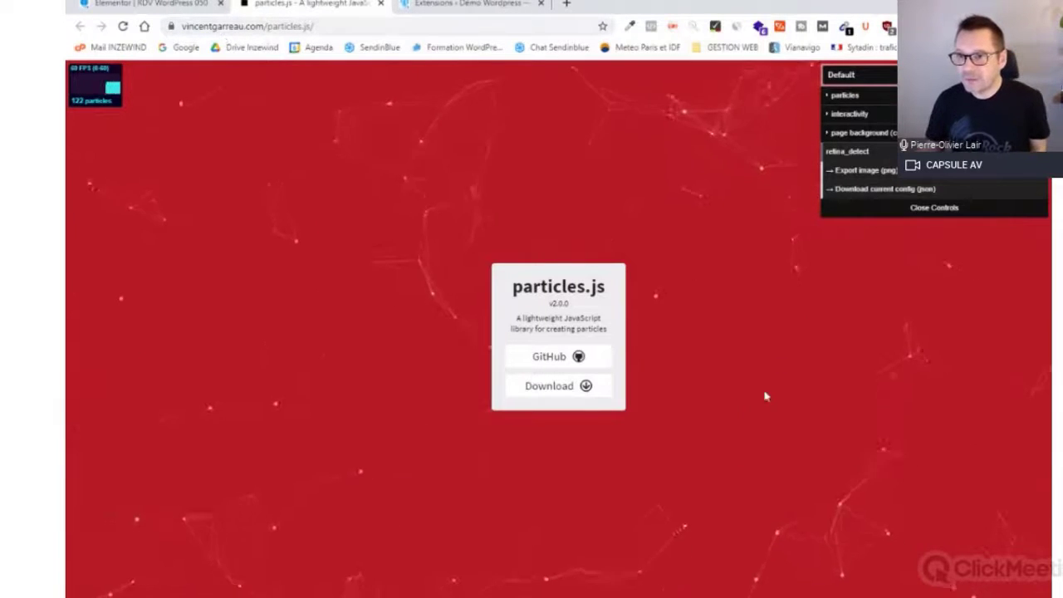
Set the particle shape type to star and the particle size value to 7.9 in the particles.js generator.
{"action": "left_click", "coordinate": [834, 97]}
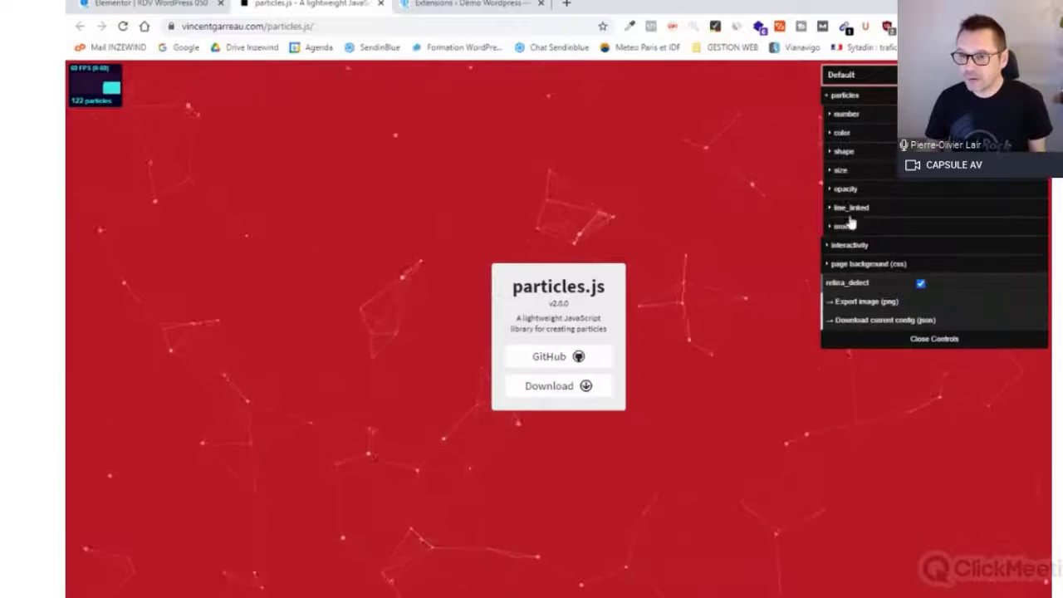
{"action": "left_click", "coordinate": [833, 152]}
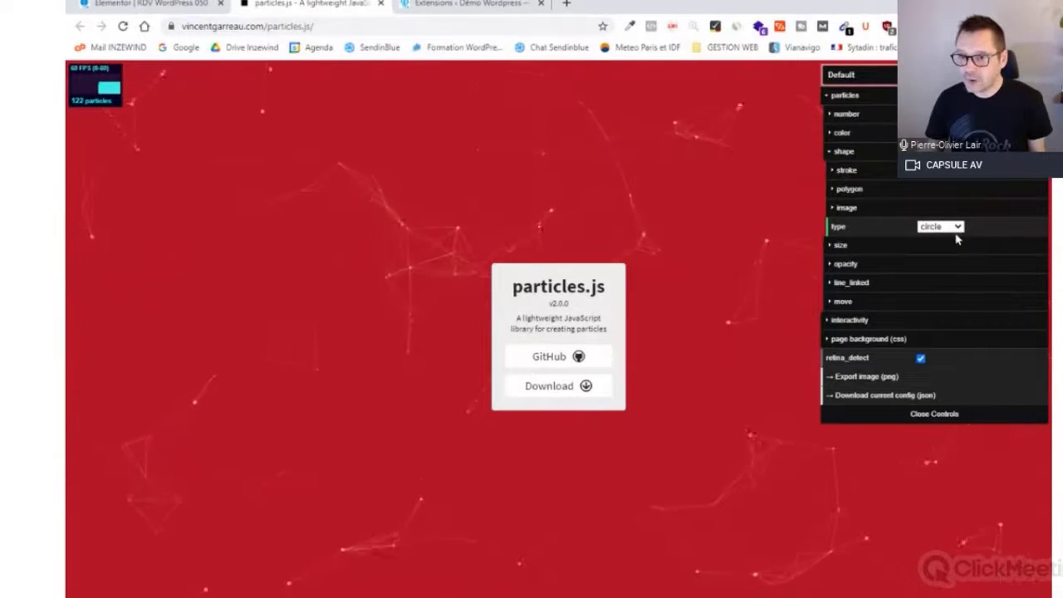
{"action": "left_click", "coordinate": [936, 284]}
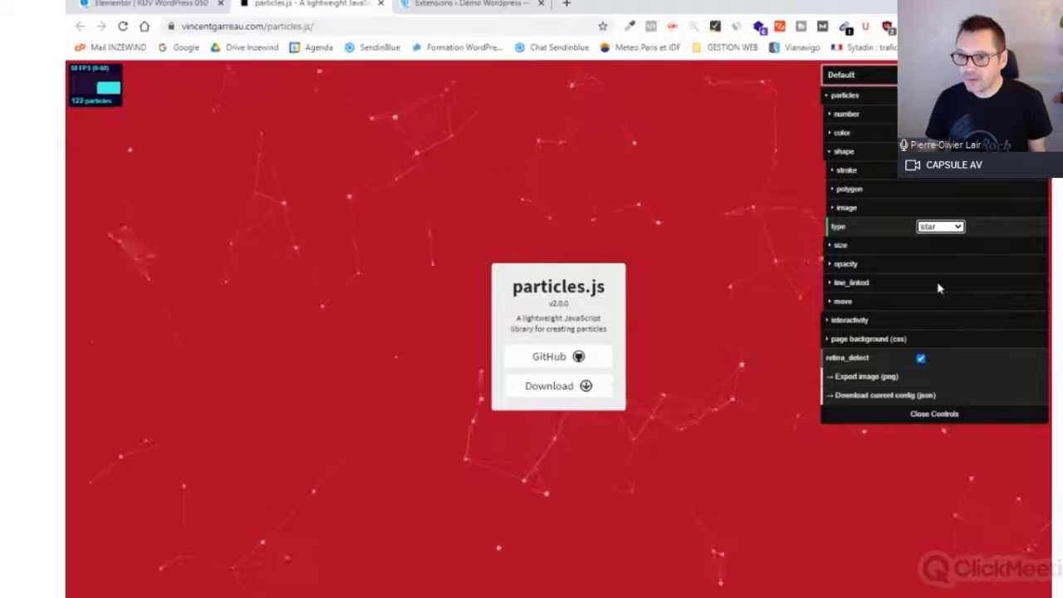
{"action": "left_click", "coordinate": [840, 247]}
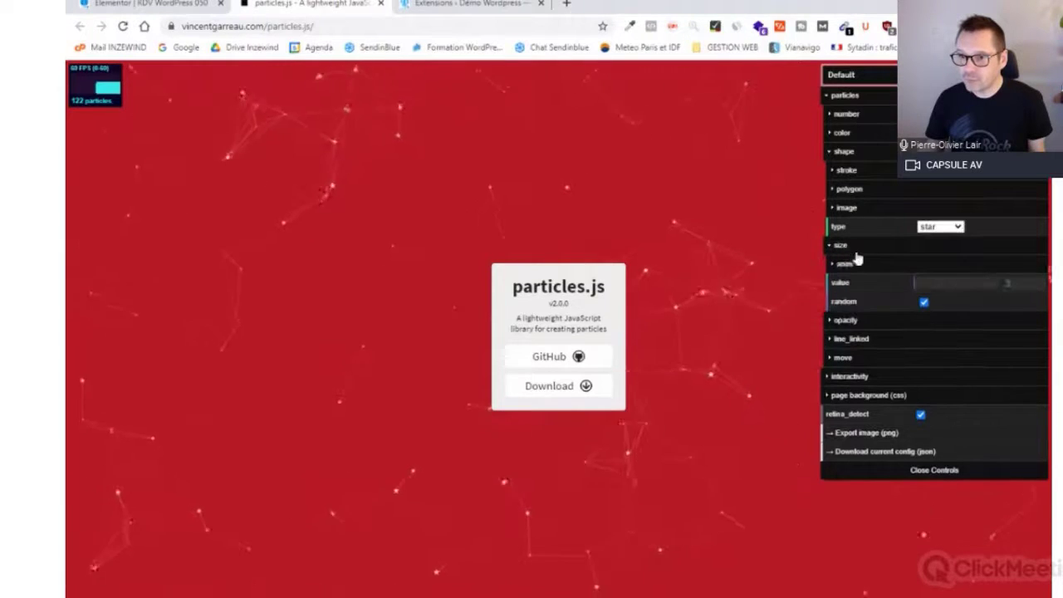
{"action": "left_click_drag", "start_coordinate": [914, 283], "coordinate": [914, 282]}
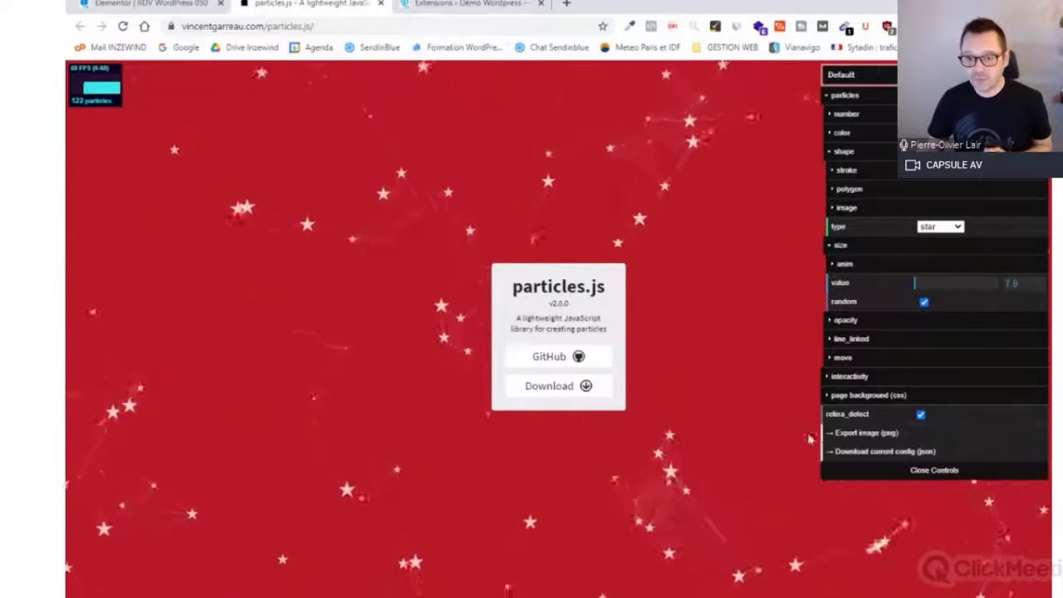
Download the current particle configuration as JSON and look at the generator's particle colour setting.
{"action": "left_click", "coordinate": [868, 454]}
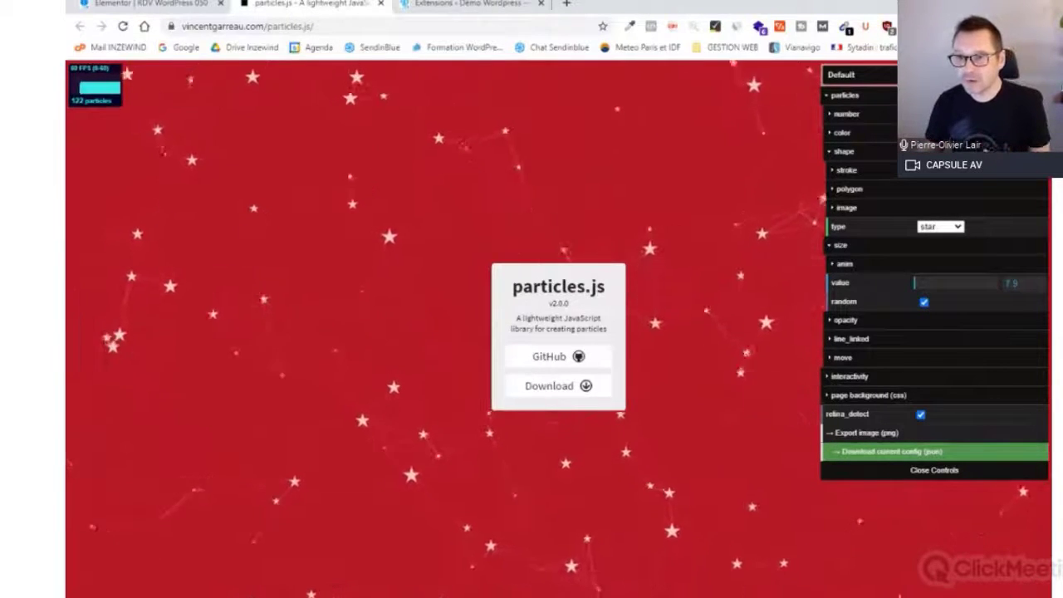
{"action": "left_click", "coordinate": [859, 133]}
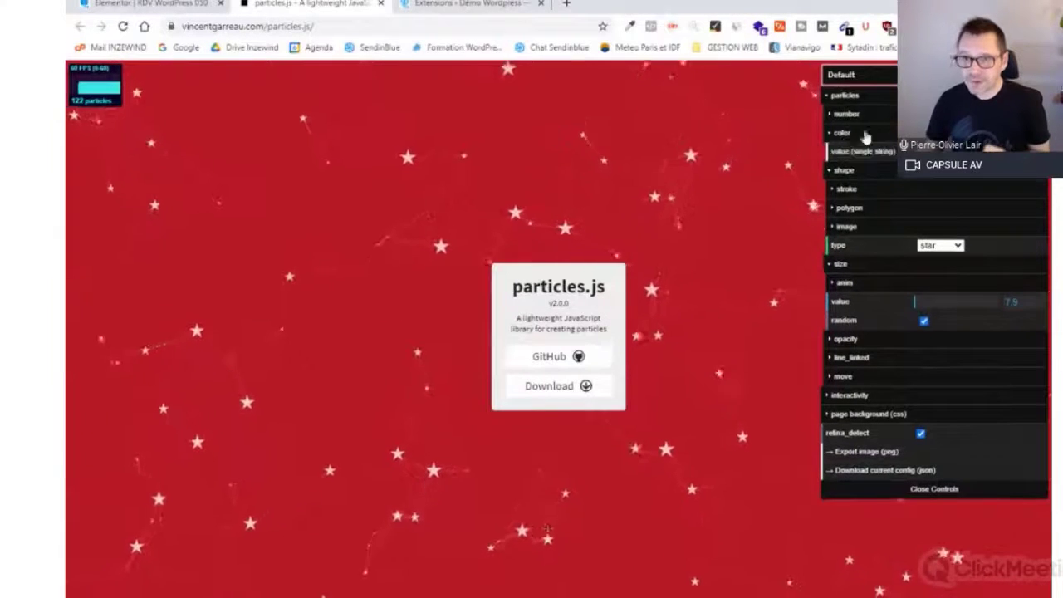
{"action": "left_click", "coordinate": [846, 134]}
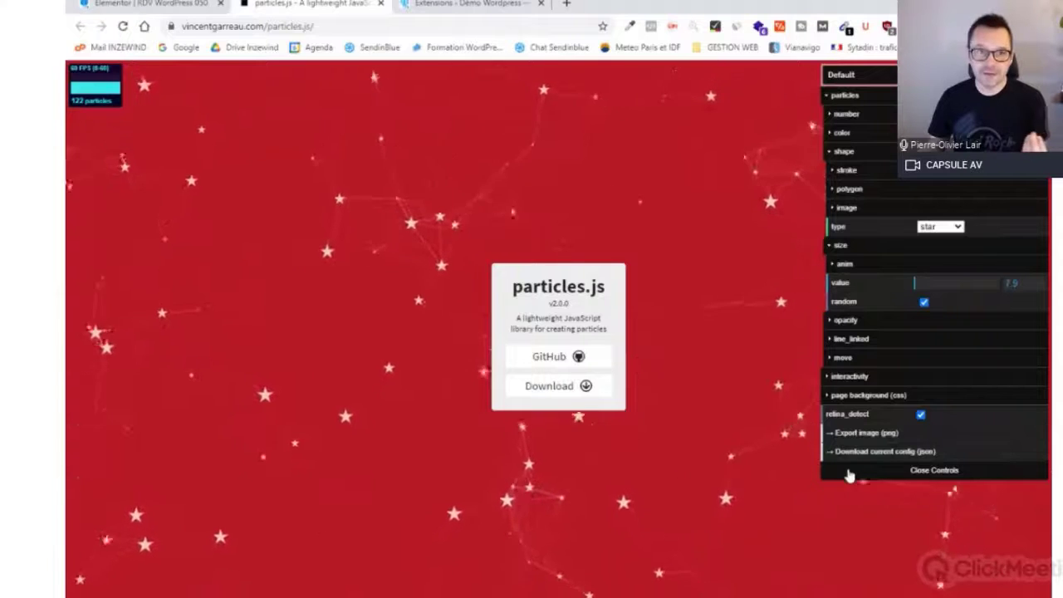
Replace the "Animation de particules" section's particle JSON in Elementor with the whole star configuration, colour #faf911, copied from the text editor.
{"action": "key", "text": "ctrl+shift+Tab"}
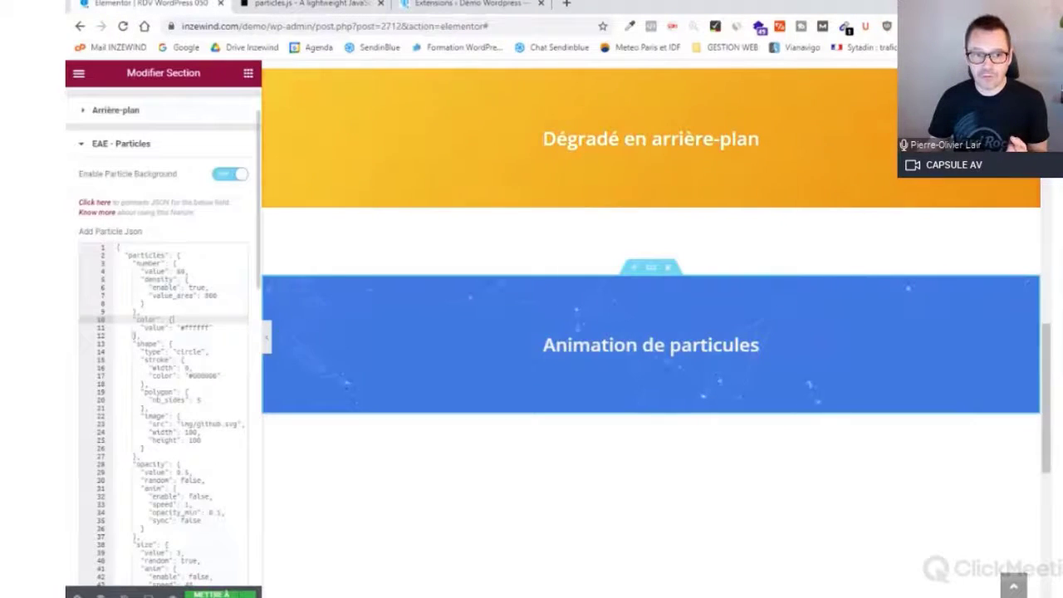
{"action": "left_click_drag", "start_coordinate": [125, 253], "coordinate": [201, 561]}
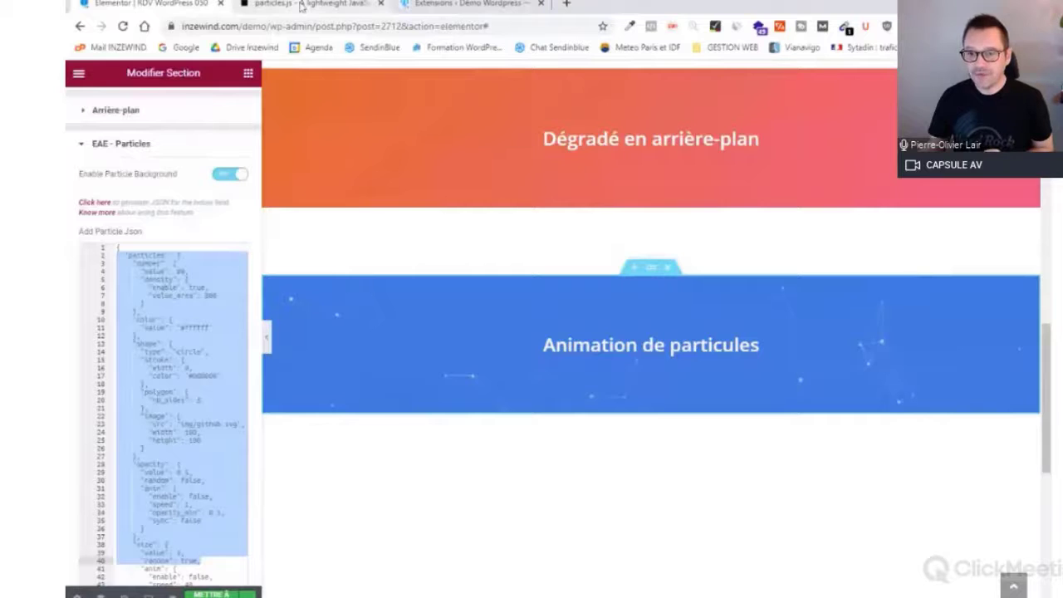
{"action": "left_click", "coordinate": [301, 4]}
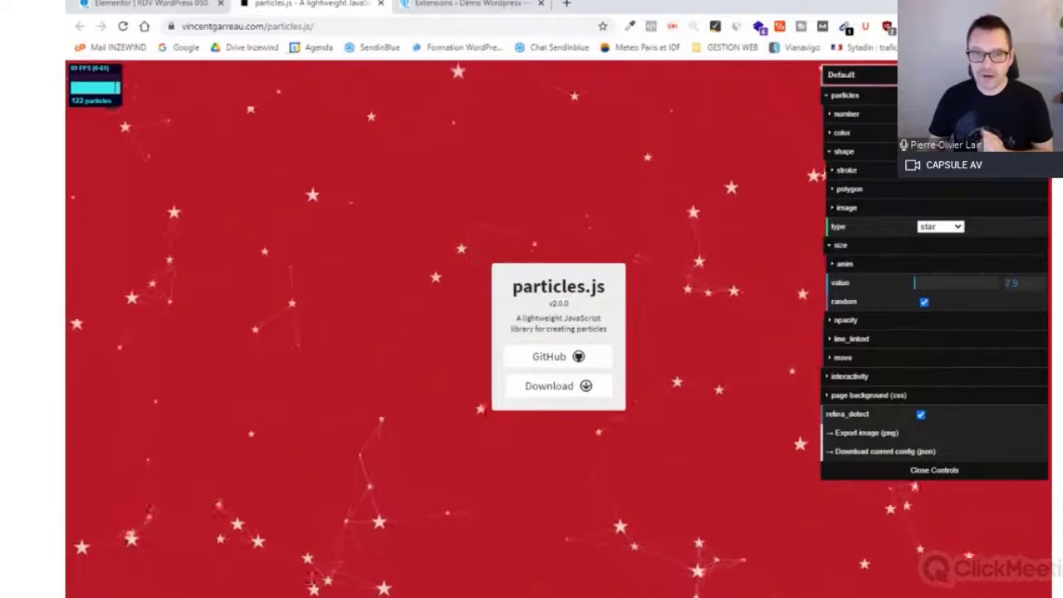
{"action": "key", "text": "alt+Tab"}
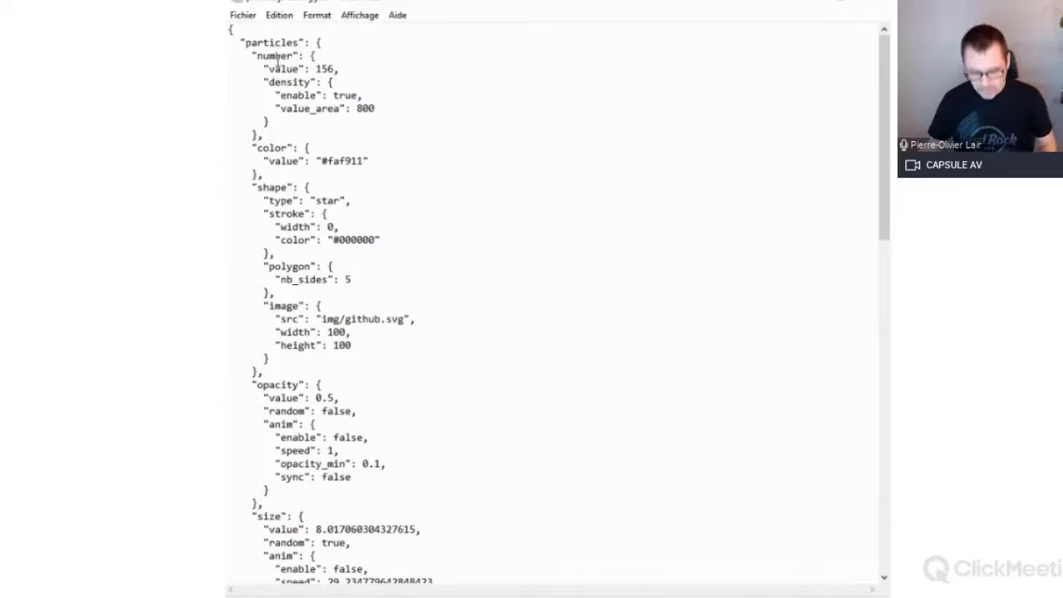
{"action": "key", "text": "ctrl+a"}
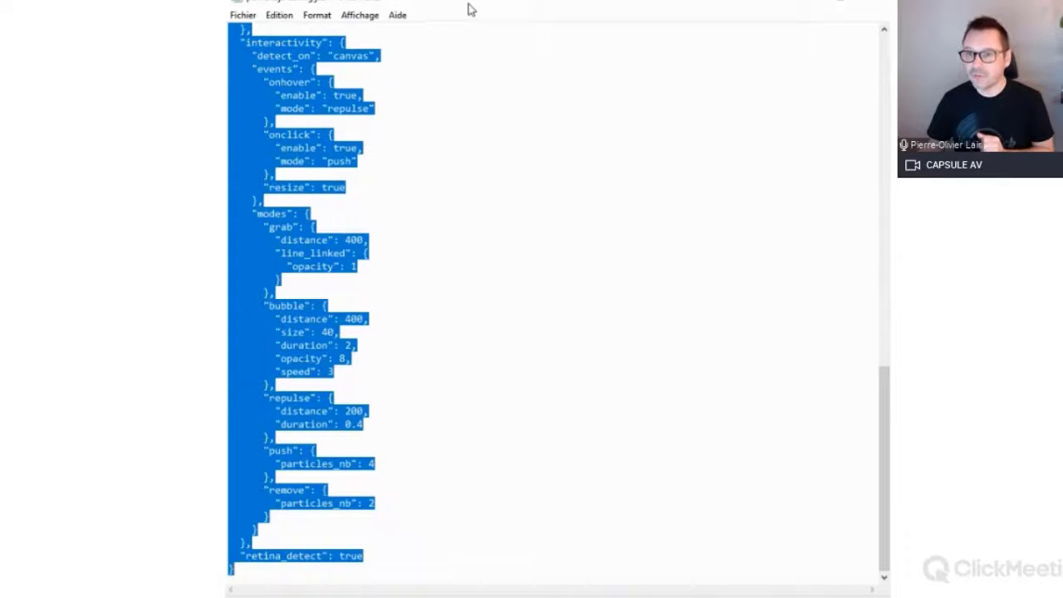
{"action": "key", "text": "alt+Tab"}
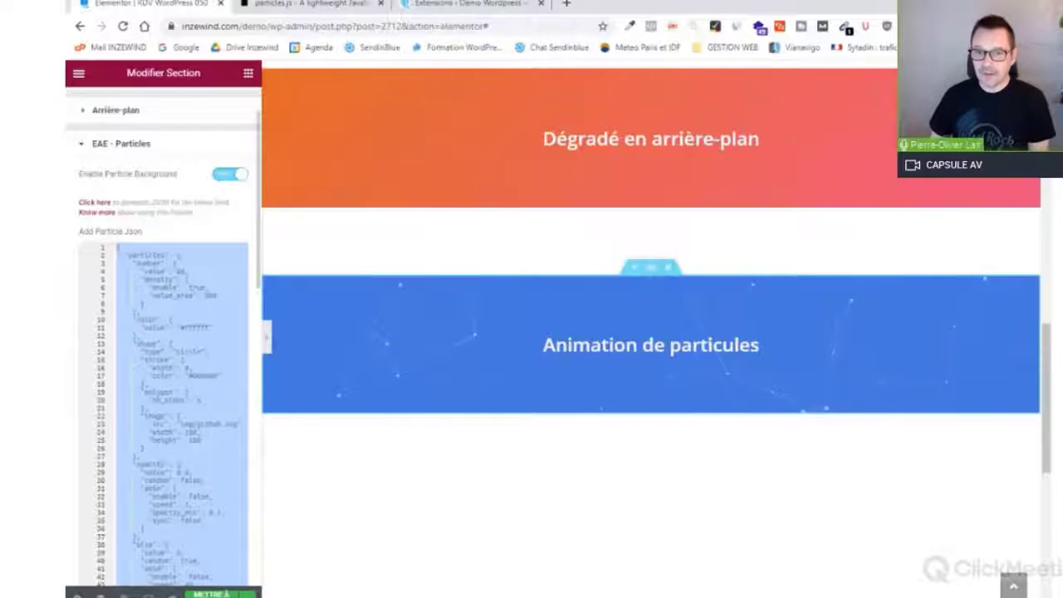
{"action": "key", "text": "ctrl+v"}
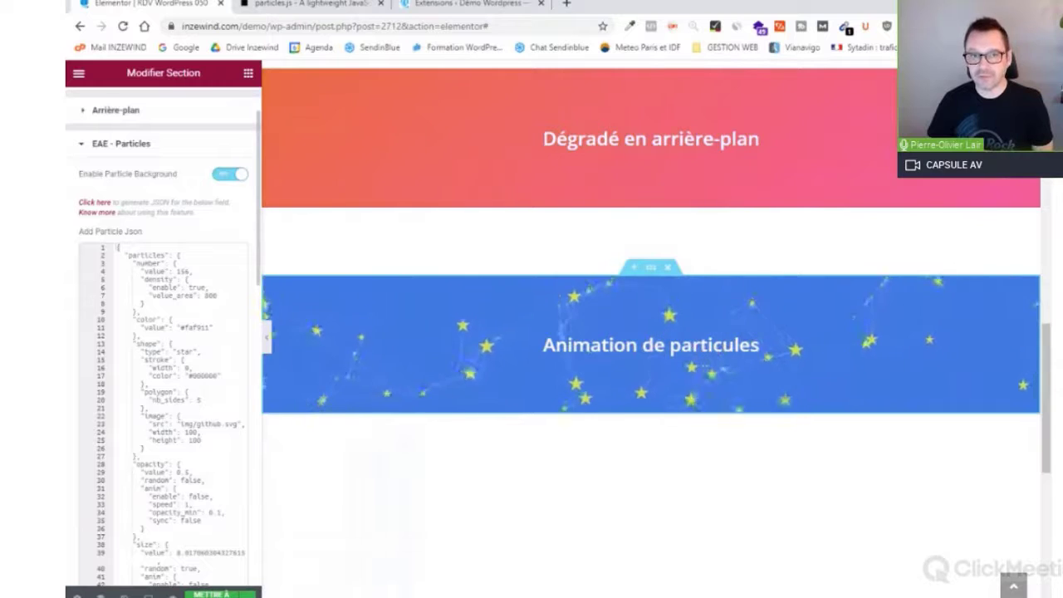
Examine the polygon shape options in the particles.js generator and preview its Bubble and Snow presets.
{"action": "left_click", "coordinate": [316, 5]}
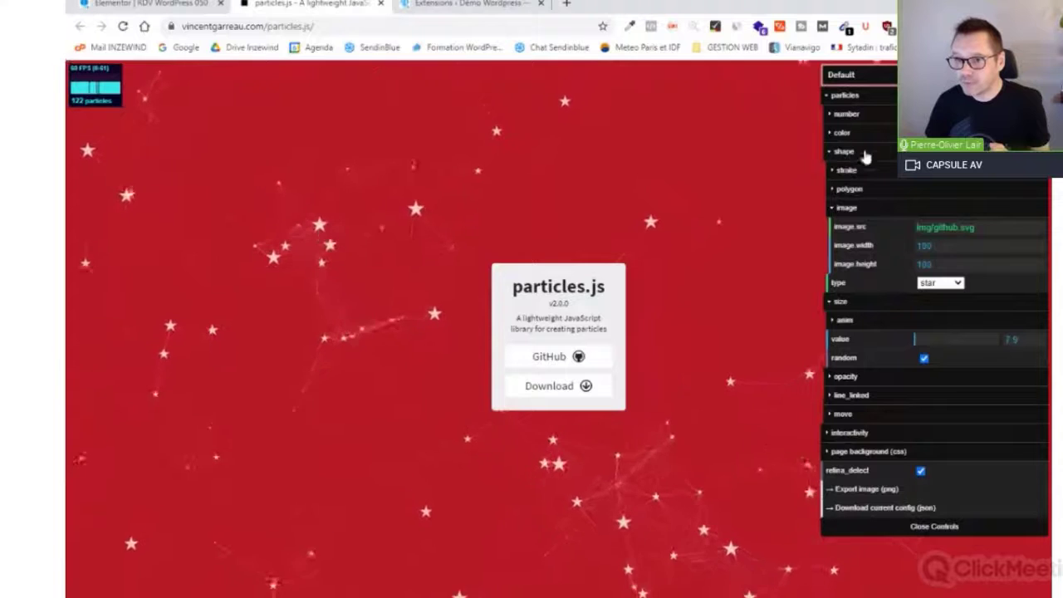
{"action": "left_click", "coordinate": [850, 190]}
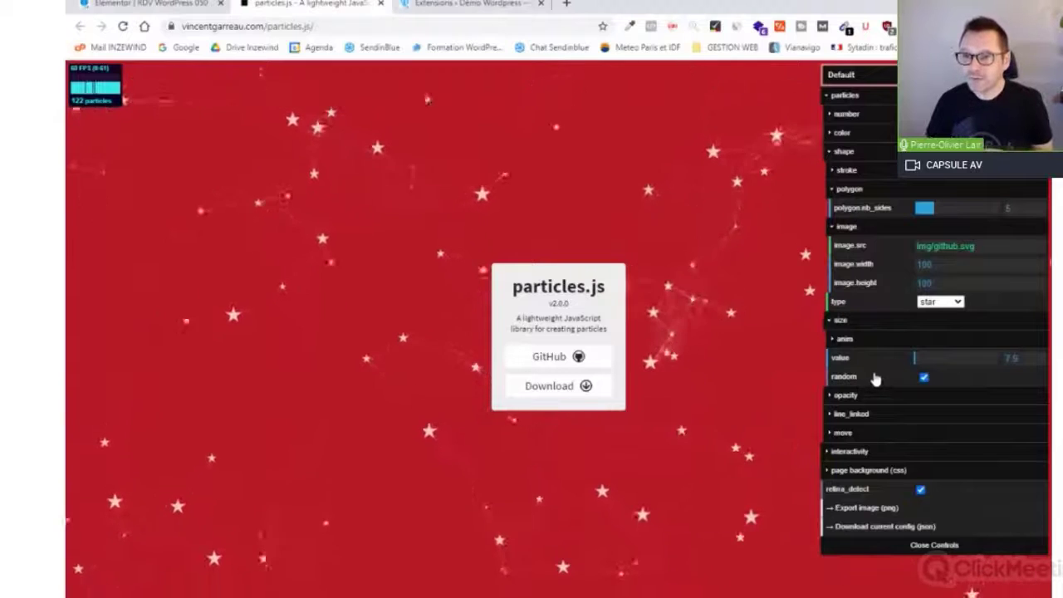
{"action": "left_click", "coordinate": [887, 76]}
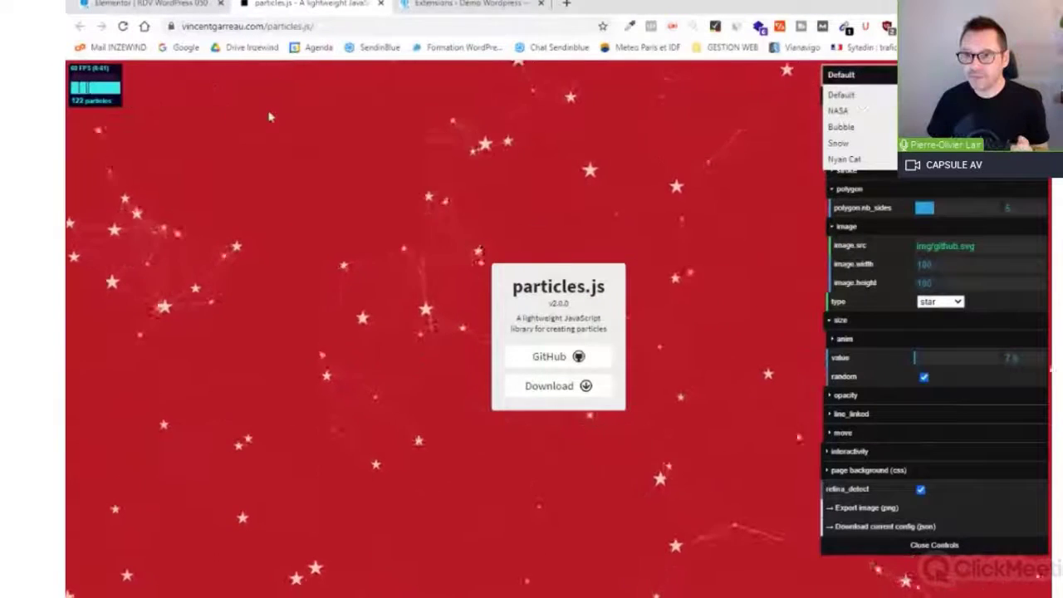
{"action": "left_click", "coordinate": [850, 126]}
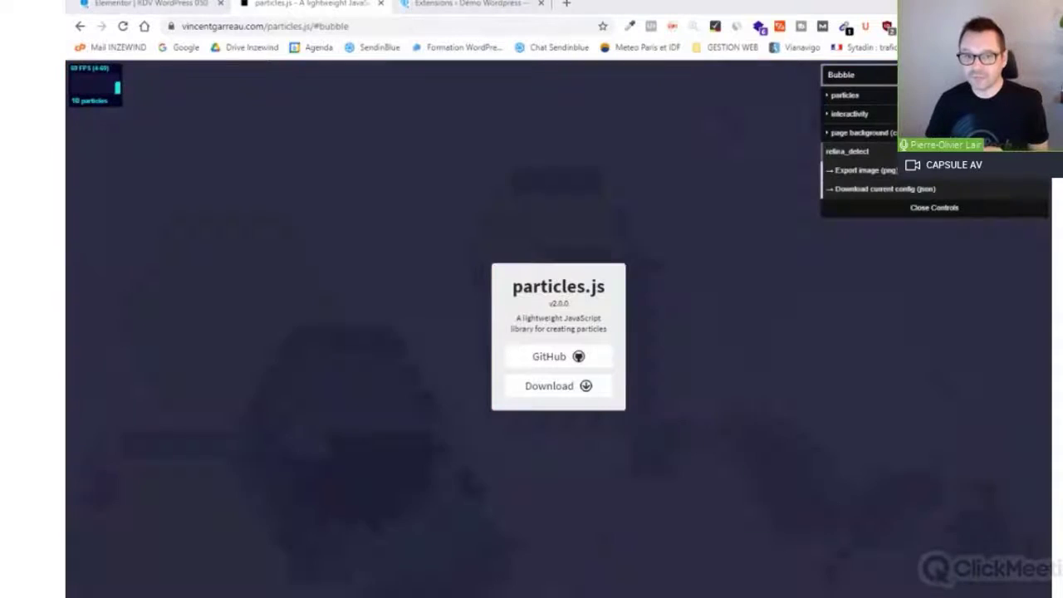
{"action": "left_click", "coordinate": [846, 97]}
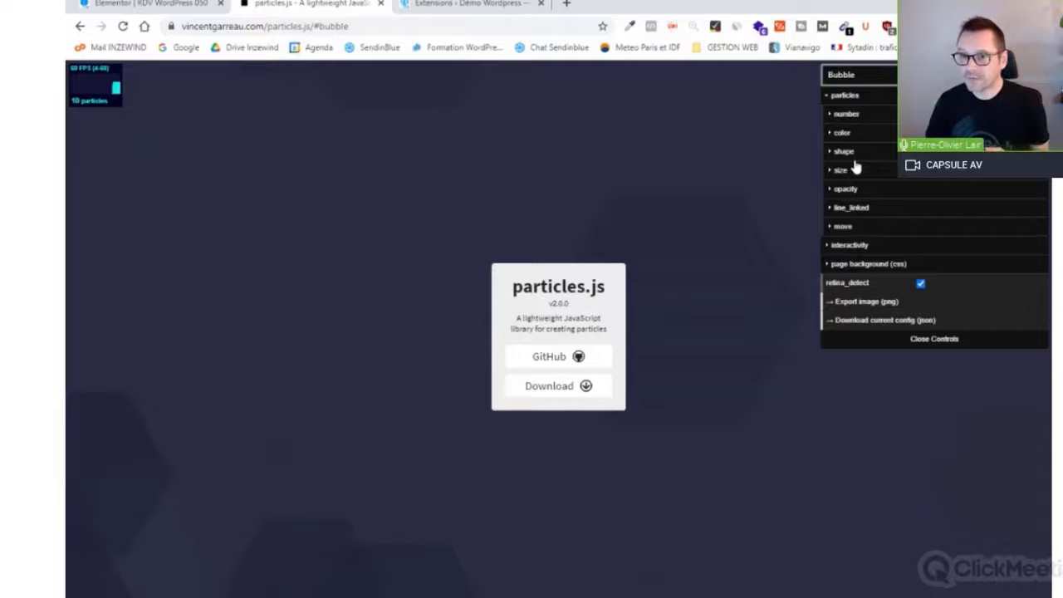
{"action": "left_click", "coordinate": [841, 74]}
{"action": "left_click", "coordinate": [847, 140]}
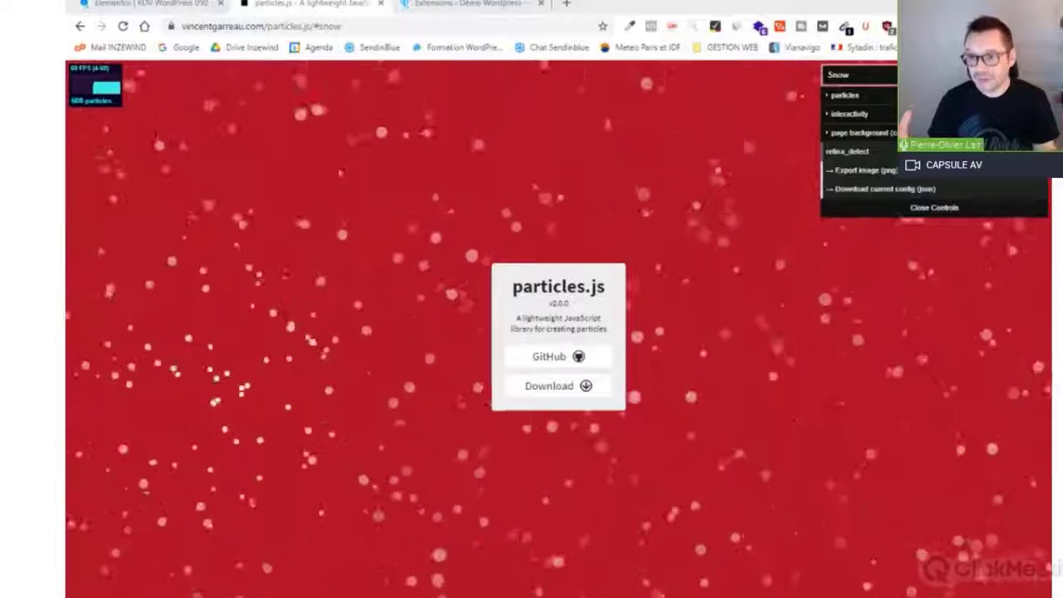
Back in Elementor, remove the classic background colour from the "Animation de particules" section.
{"action": "left_click", "coordinate": [150, 4]}
{"action": "scroll", "coordinate": [508, 476], "scroll_direction": "down", "scroll_amount": 3}
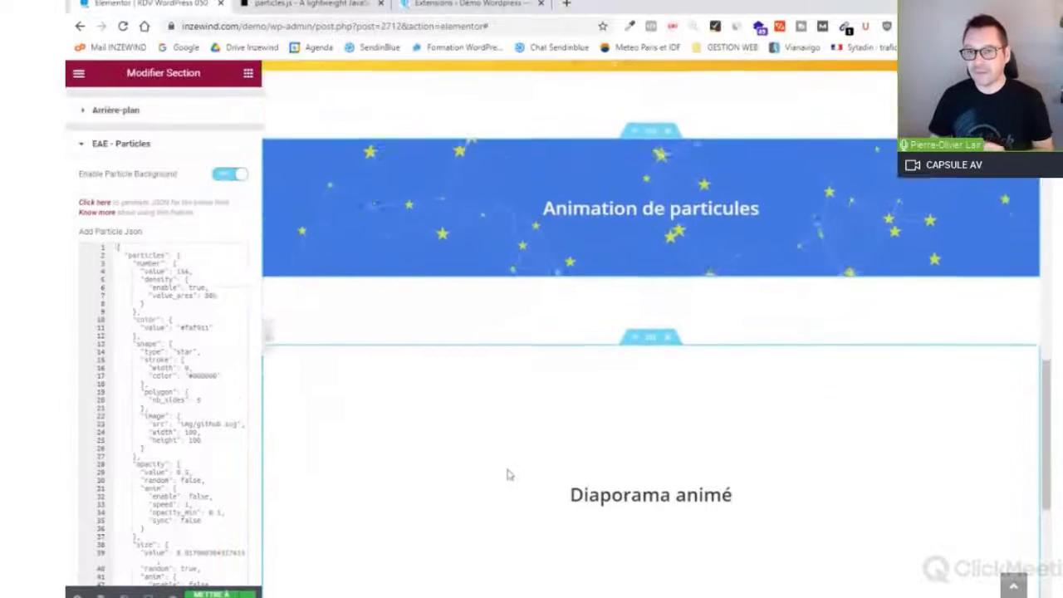
{"action": "scroll", "coordinate": [424, 402], "scroll_direction": "up", "scroll_amount": 4}
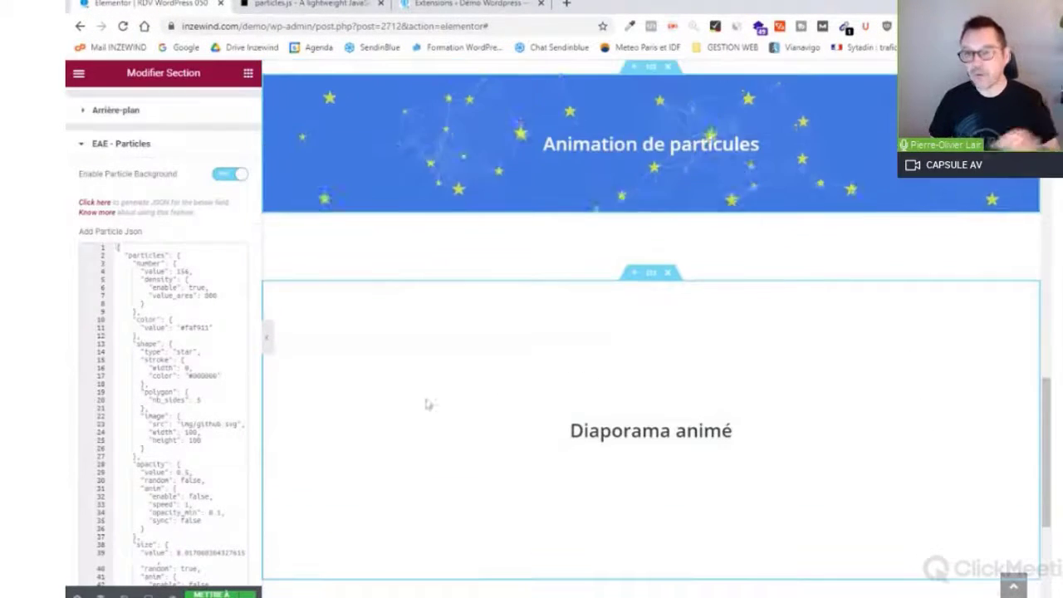
{"action": "scroll", "coordinate": [425, 403], "scroll_direction": "up", "scroll_amount": 1}
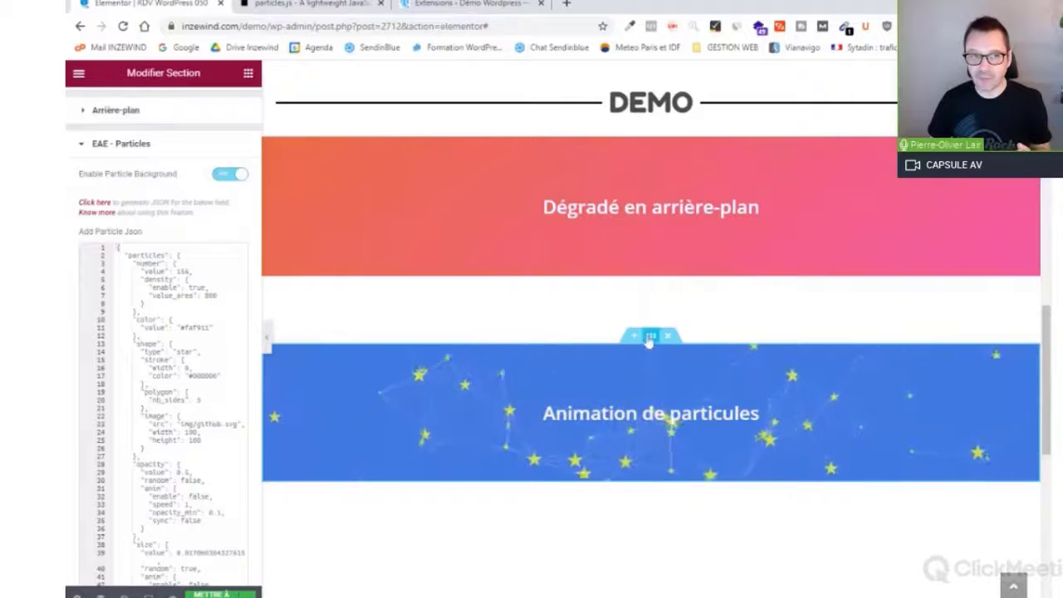
{"action": "left_click", "coordinate": [117, 112]}
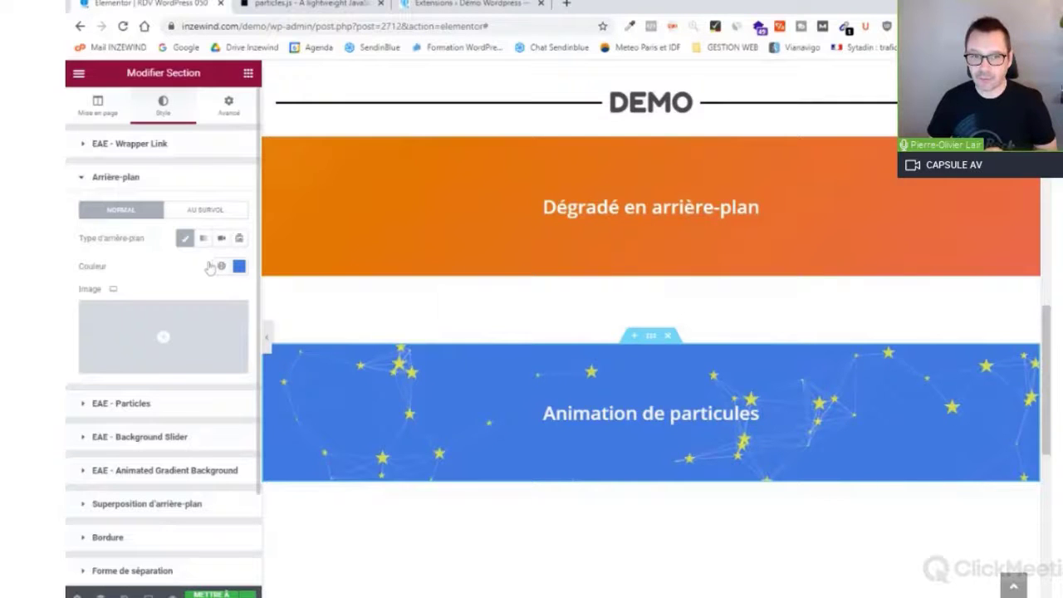
{"action": "left_click", "coordinate": [239, 266]}
{"action": "left_click", "coordinate": [286, 292]}
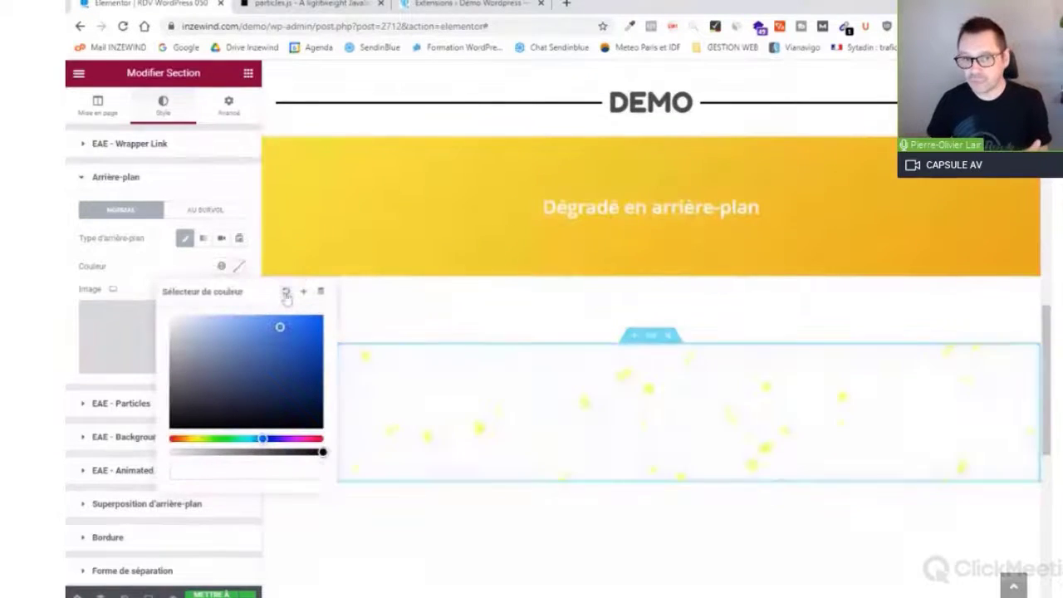
{"action": "left_click", "coordinate": [166, 254]}
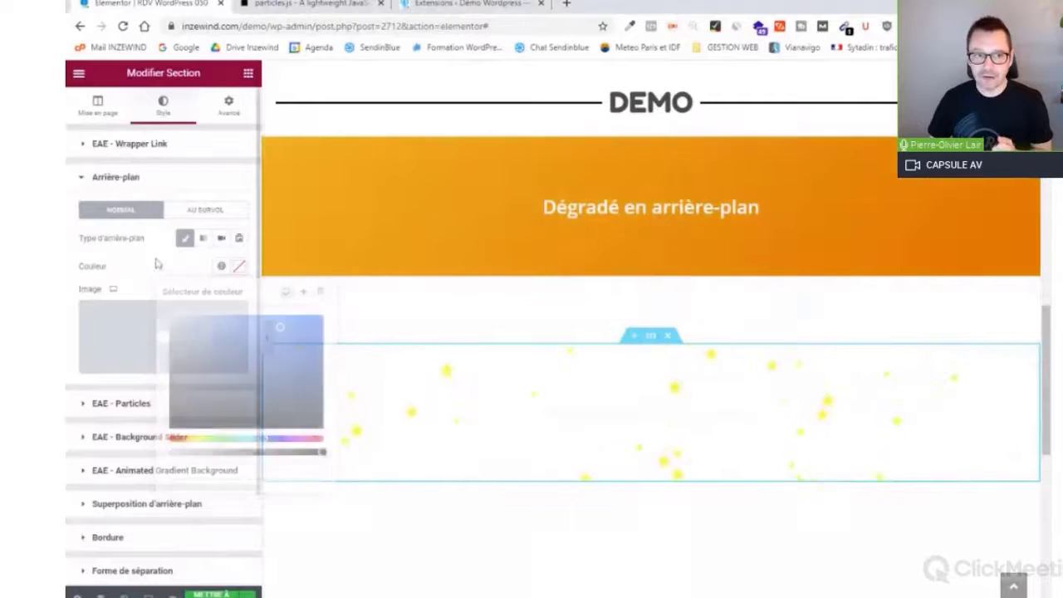
{"action": "left_click", "coordinate": [124, 179]}
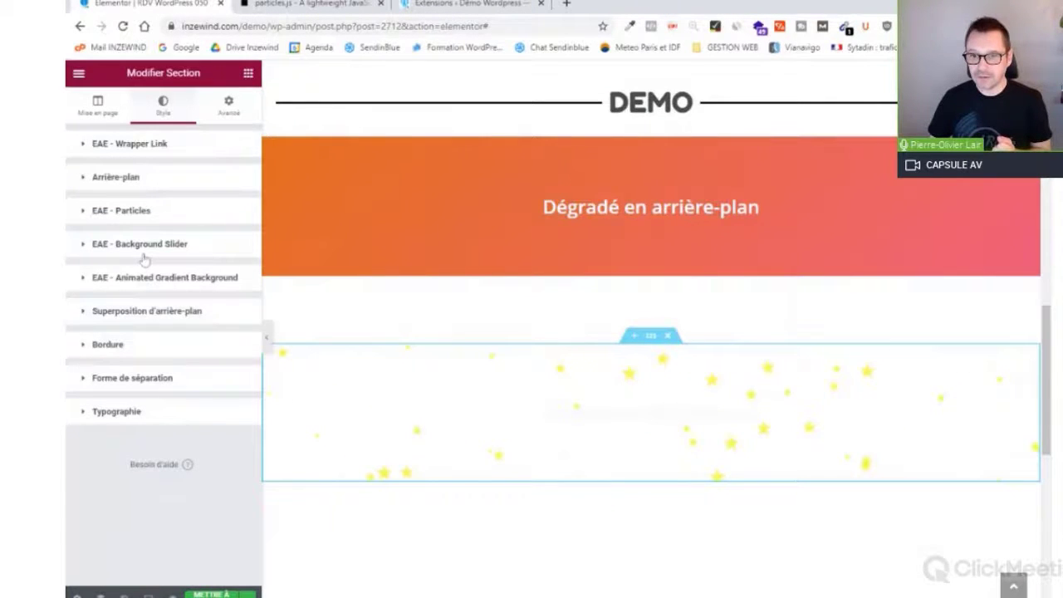
Enable an animated gradient background on the "Animation de particules" section with angle -45 and colours #00a6d8, #b800c9 and #e57600.
{"action": "left_click", "coordinate": [164, 277]}
{"action": "left_click", "coordinate": [221, 309]}
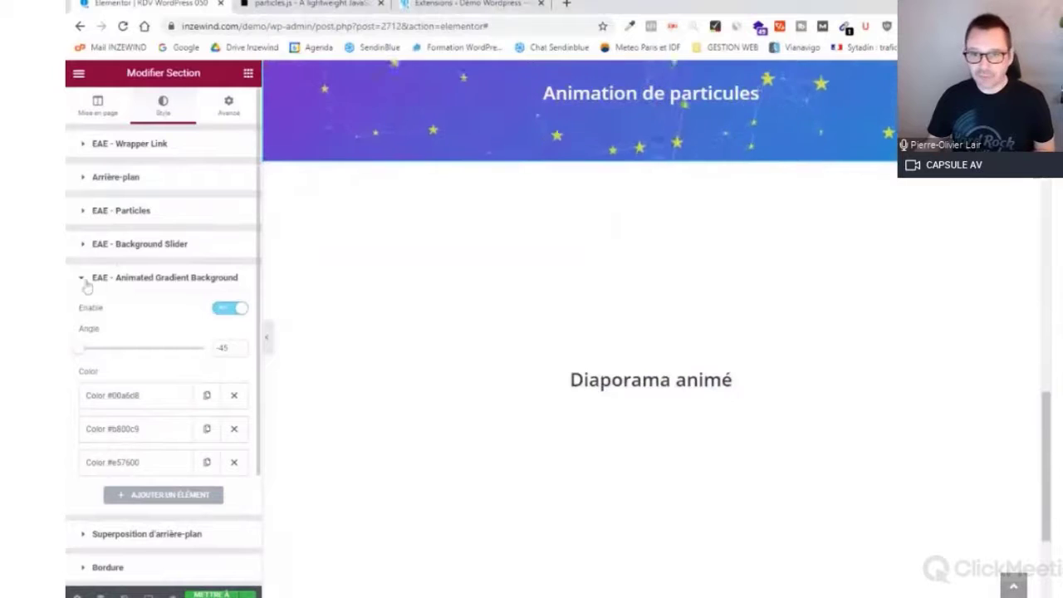
Open the image picker of the EAE Background Slider for the "Diaporama animé" section.
{"action": "left_click", "coordinate": [686, 370]}
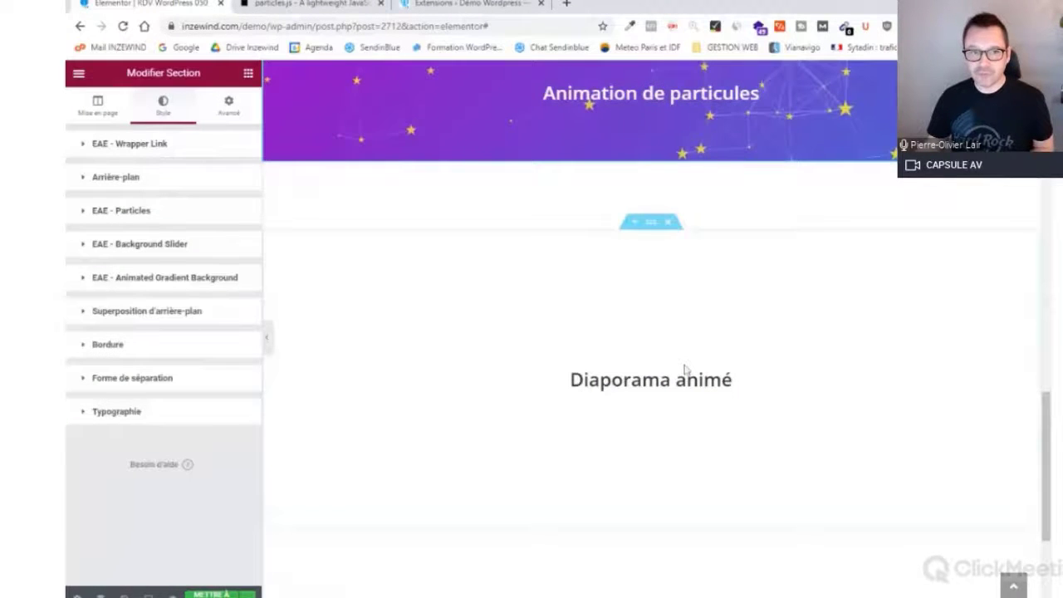
{"action": "left_click", "coordinate": [166, 110]}
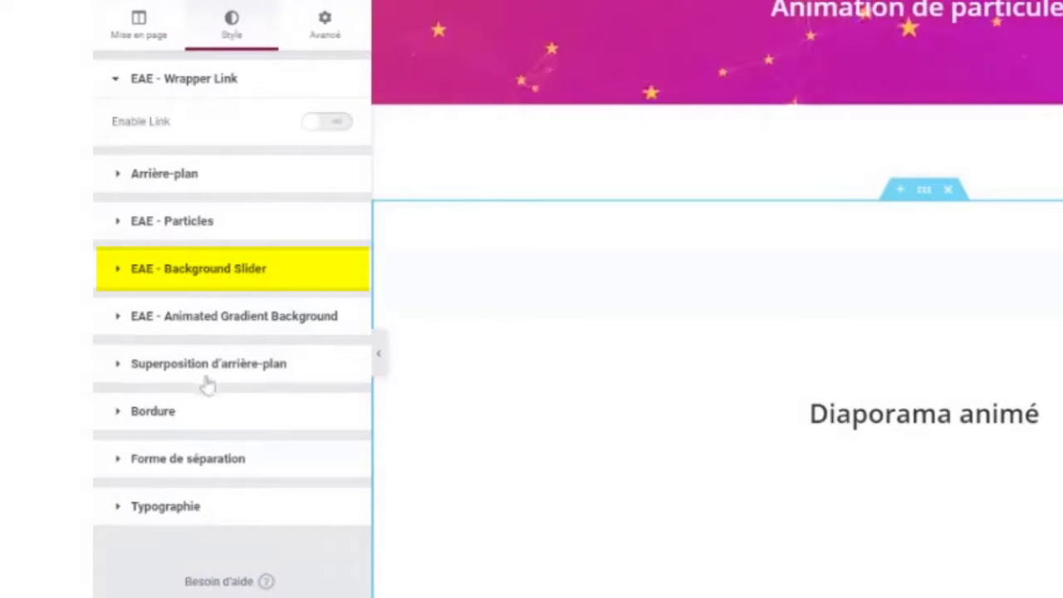
{"action": "left_click", "coordinate": [274, 276]}
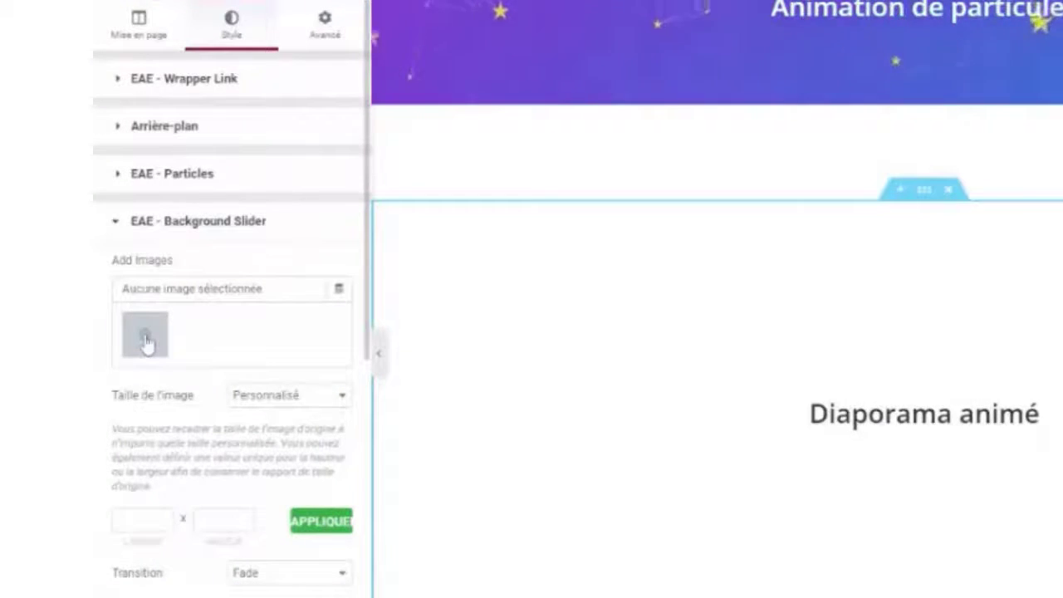
{"action": "left_click", "coordinate": [145, 339]}
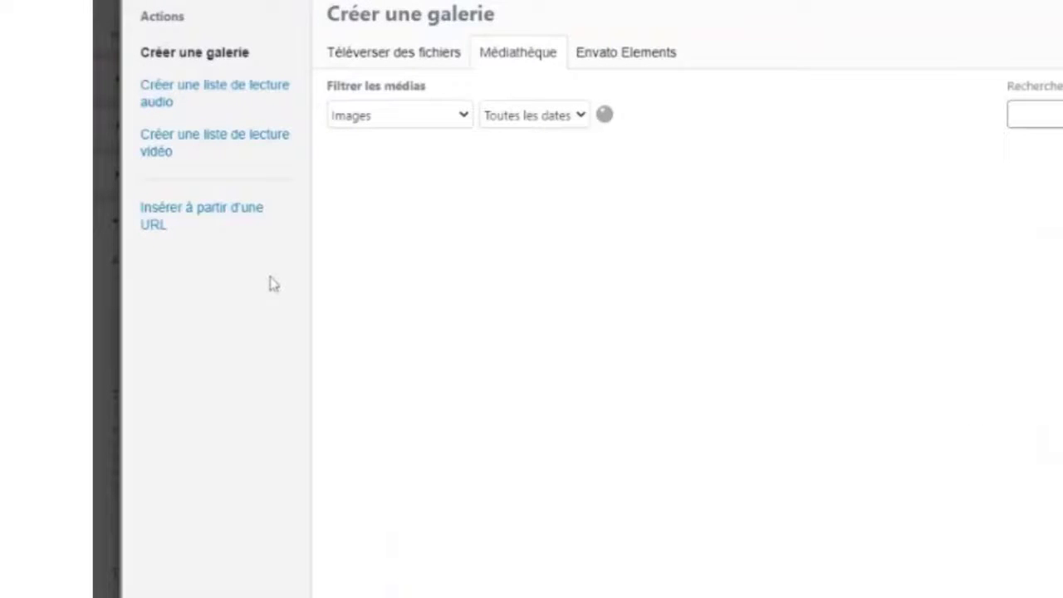
Create a gallery from the five concert photos in the first row of the media library.
{"action": "left_click", "coordinate": [389, 217]}
{"action": "left_click", "coordinate": [529, 218]}
{"action": "left_click", "coordinate": [667, 218]}
{"action": "left_click", "coordinate": [807, 219]}
{"action": "left_click", "coordinate": [903, 222]}
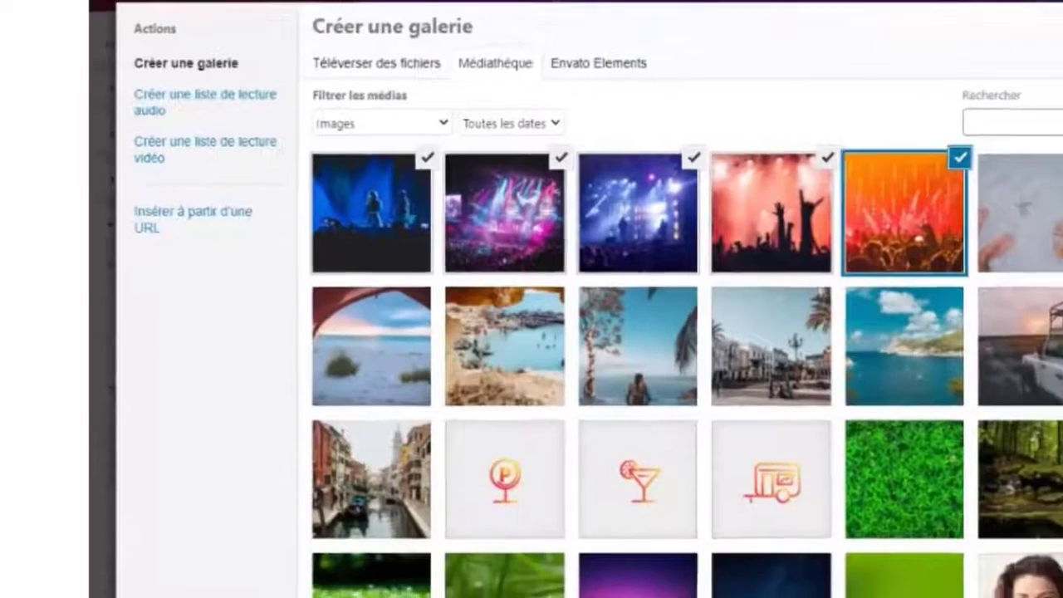
{"action": "left_click", "coordinate": [1062, 597]}
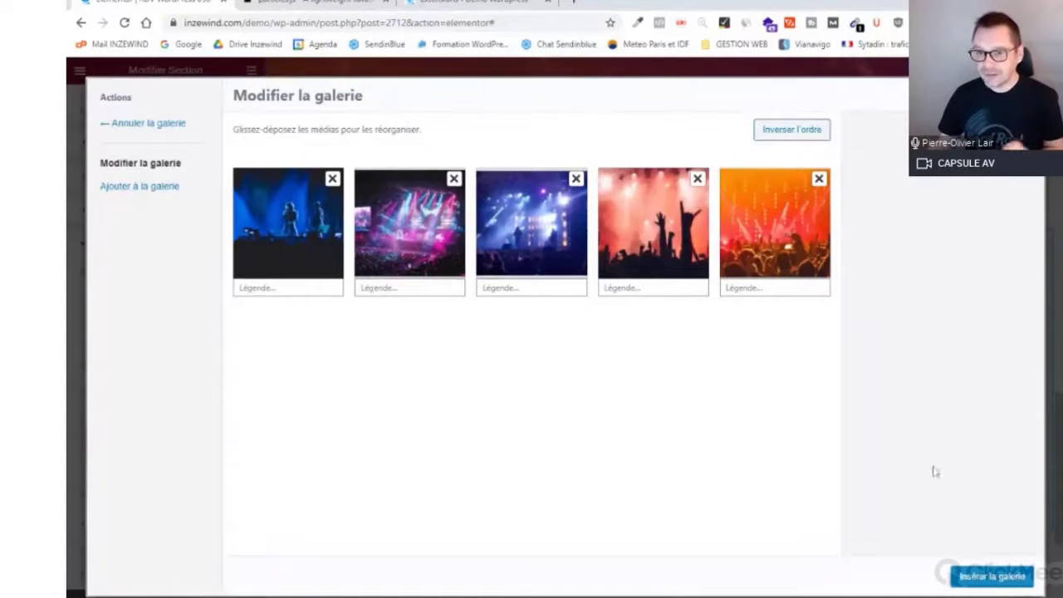
Insert the concert gallery into the background slider and change the "Diaporama animé" heading to "LES PROCHAINS CONCERTS 2021".
{"action": "left_click", "coordinate": [988, 577]}
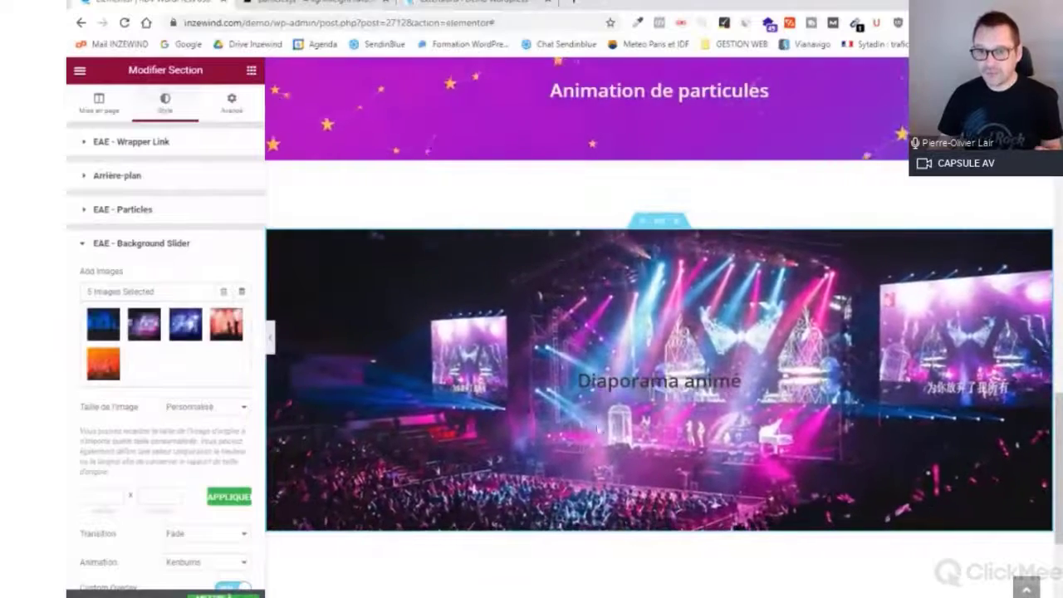
{"action": "left_click", "coordinate": [679, 398]}
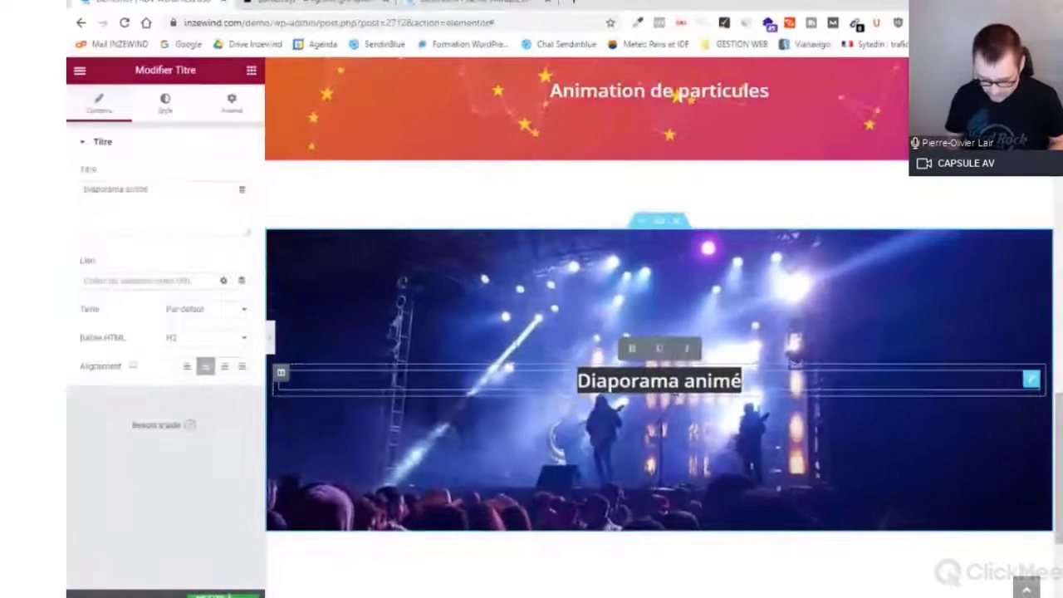
{"action": "type", "text": "LES PROC"}
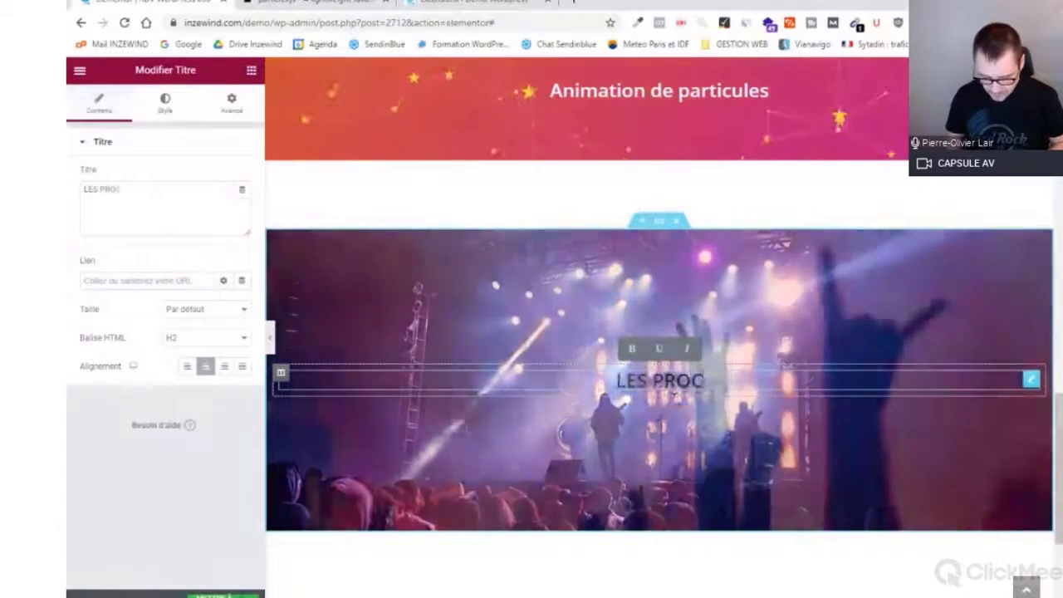
{"action": "type", "text": "HAINS CONCERTS 20"}
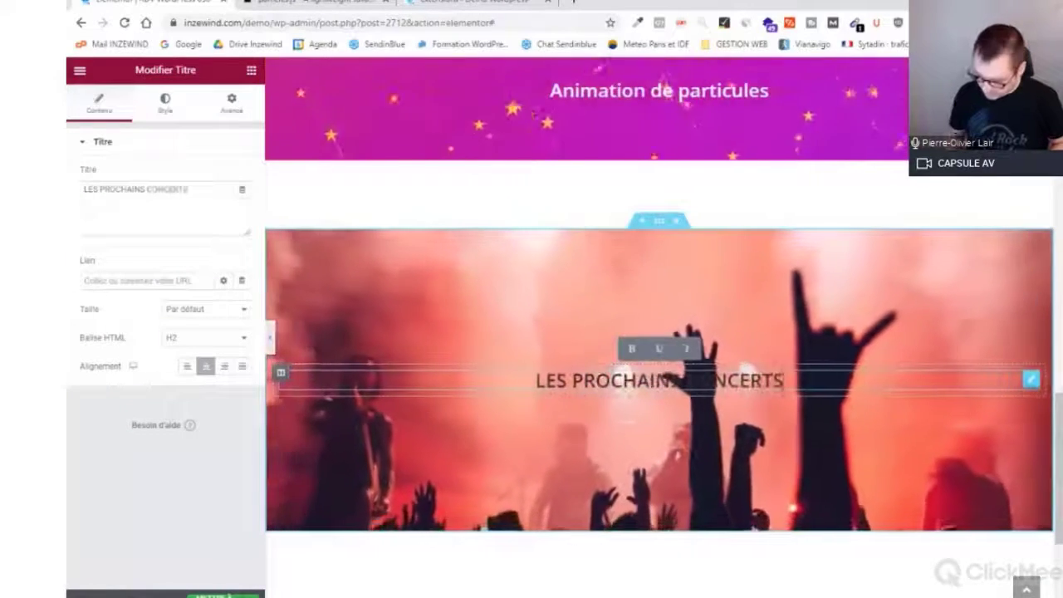
{"action": "type", "text": "21"}
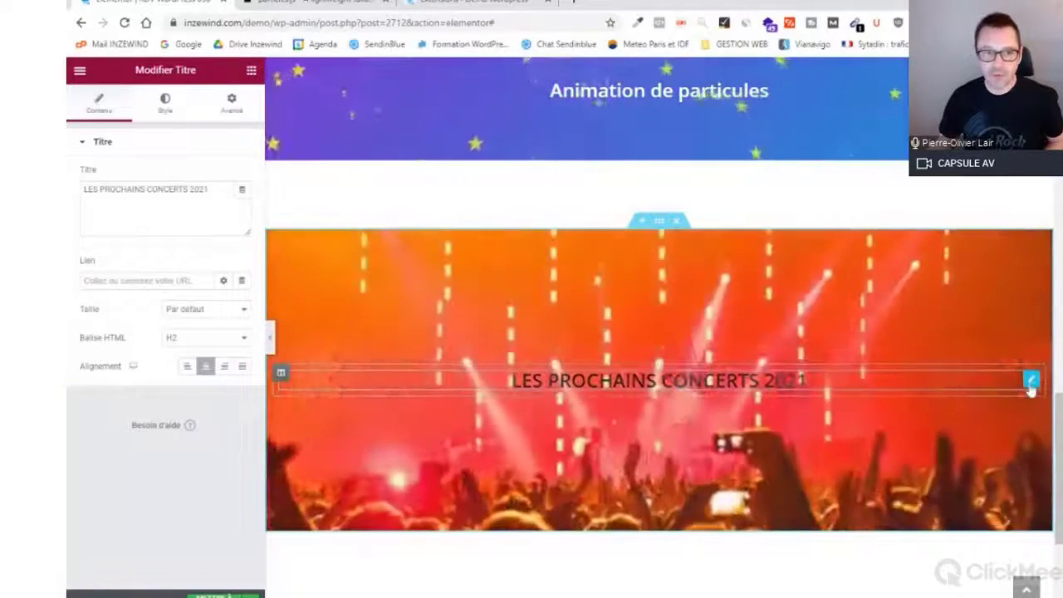
Set the "LES PROCHAINS CONCERTS 2021" heading's text colour to white and its font size to 3 em.
{"action": "left_click", "coordinate": [165, 108]}
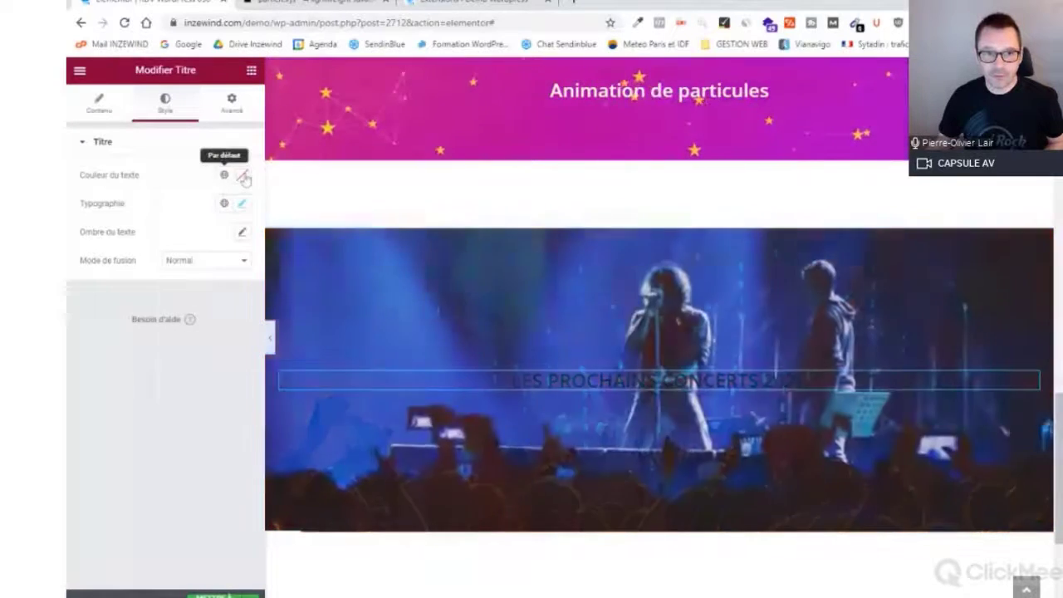
{"action": "left_click", "coordinate": [241, 175]}
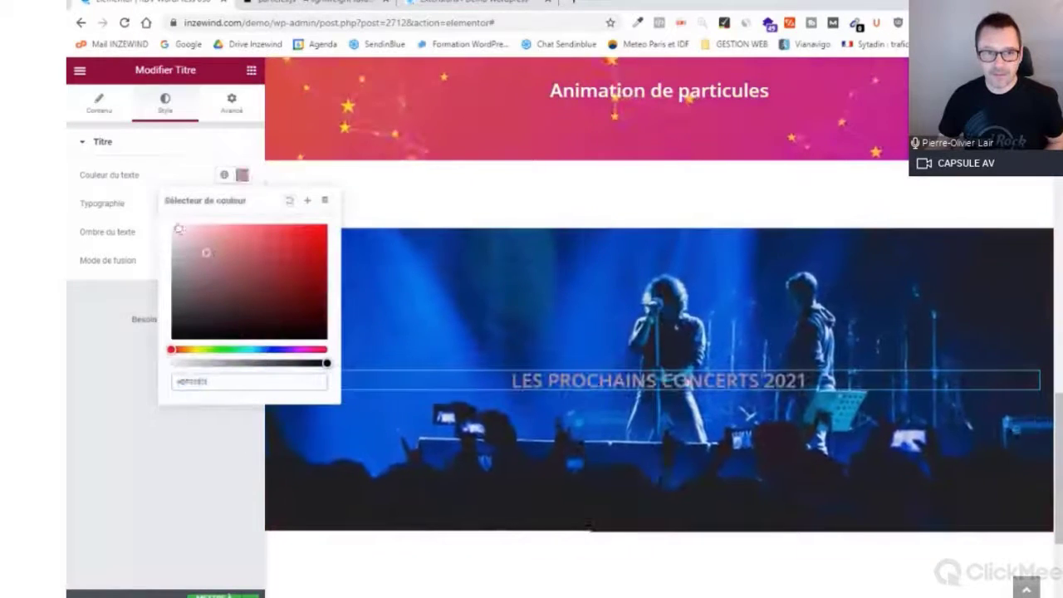
{"action": "left_click_drag", "start_coordinate": [179, 228], "coordinate": [171, 228]}
{"action": "left_click", "coordinate": [183, 144]}
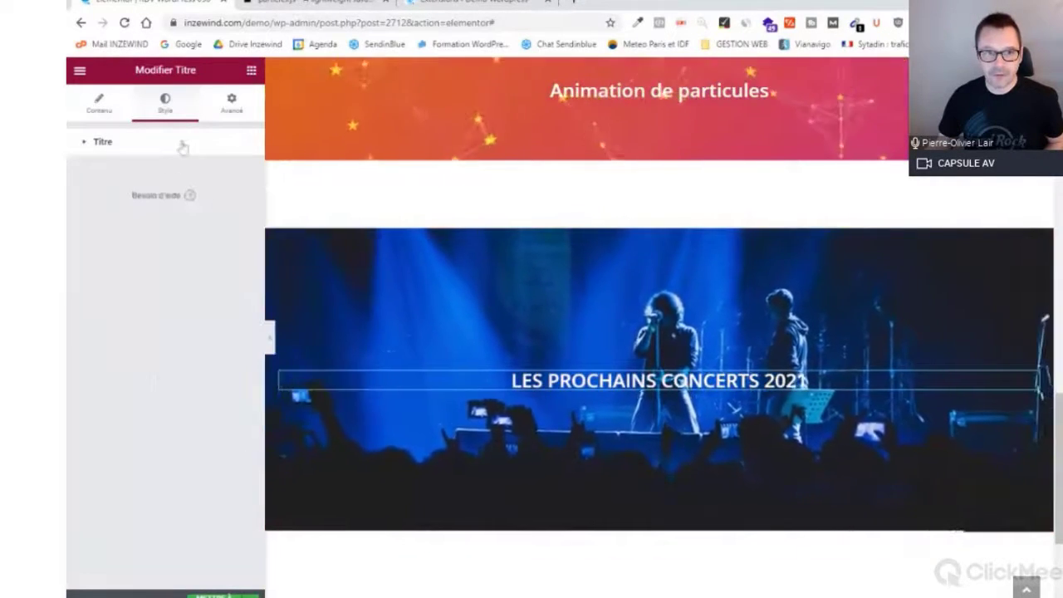
{"action": "left_click", "coordinate": [108, 145]}
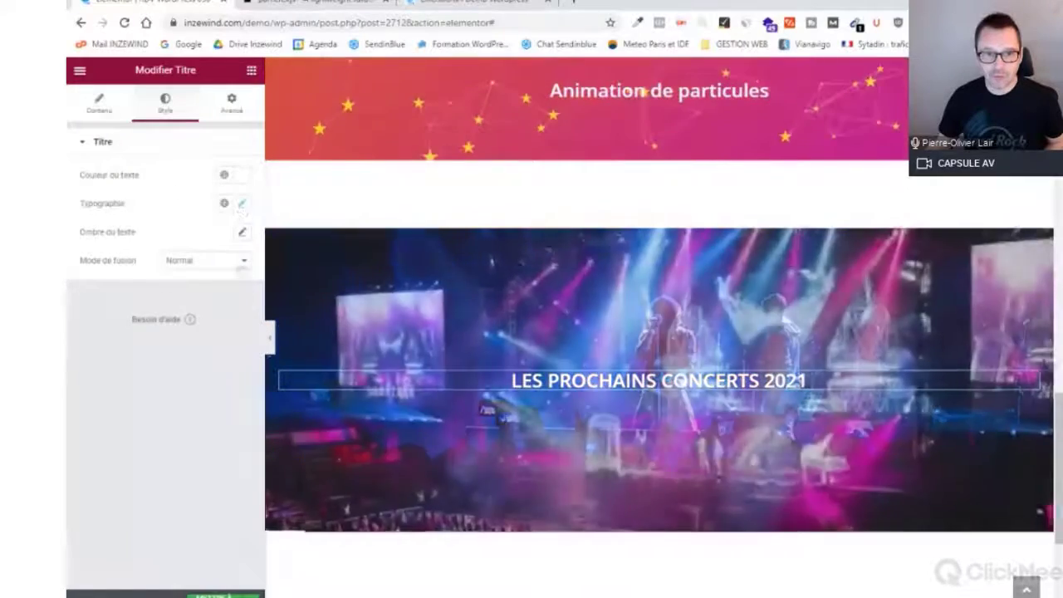
{"action": "left_click", "coordinate": [242, 203]}
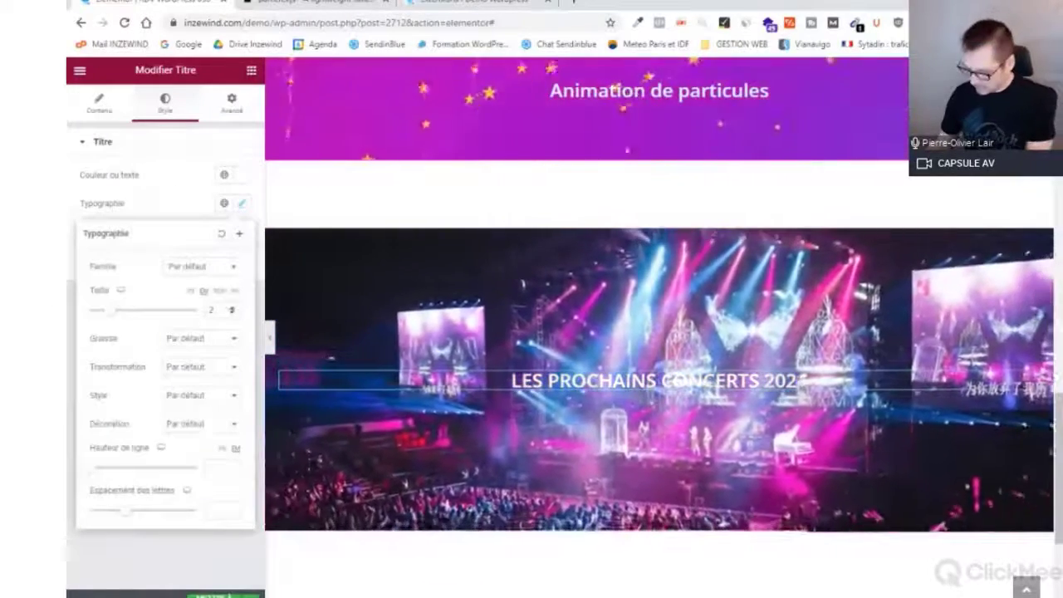
{"action": "left_click", "coordinate": [185, 311]}
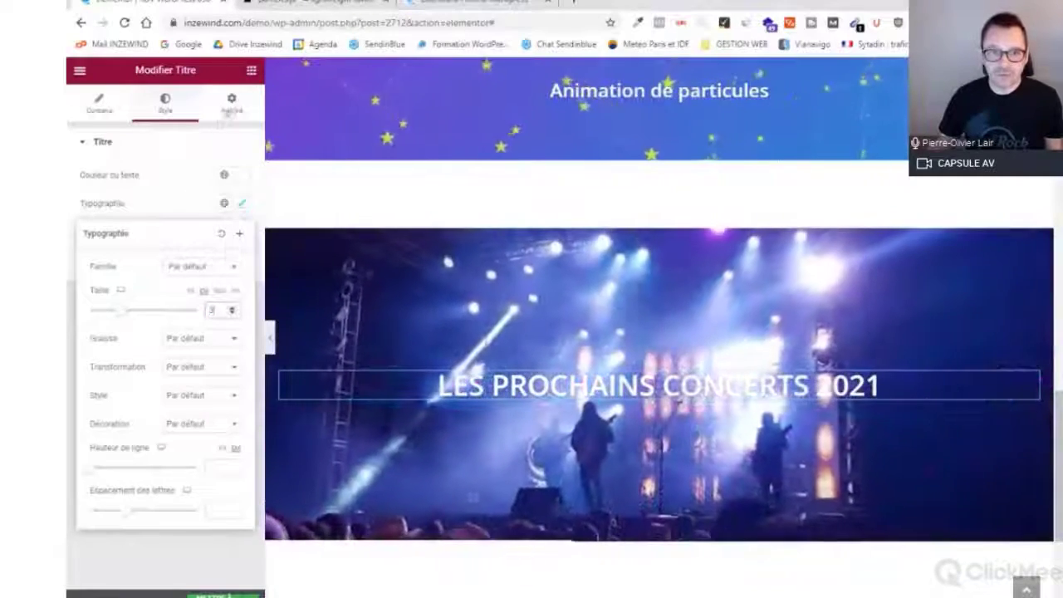
Set the concert slideshow section's inner padding to 50 above and 300 below the heading.
{"action": "left_click", "coordinate": [231, 104]}
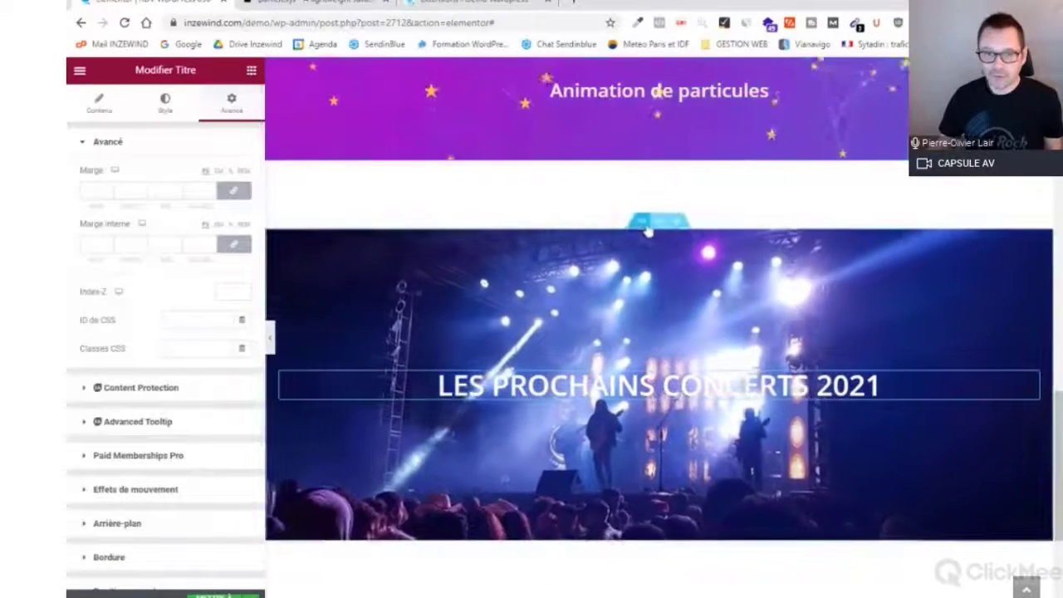
{"action": "left_click", "coordinate": [658, 222]}
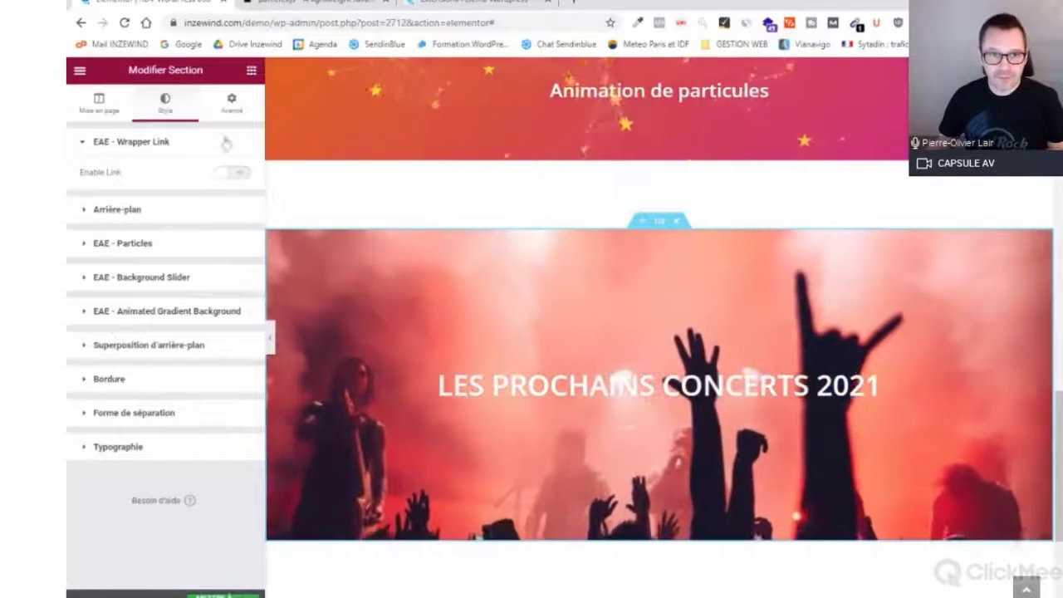
{"action": "left_click", "coordinate": [232, 103]}
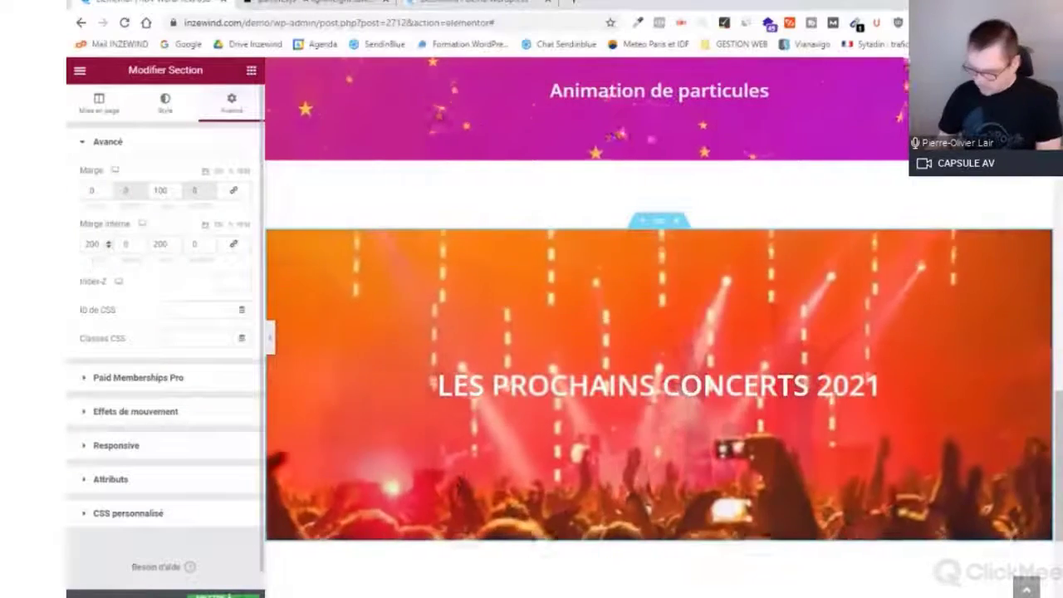
{"action": "left_click_drag", "start_coordinate": [99, 244], "coordinate": [81, 248]}
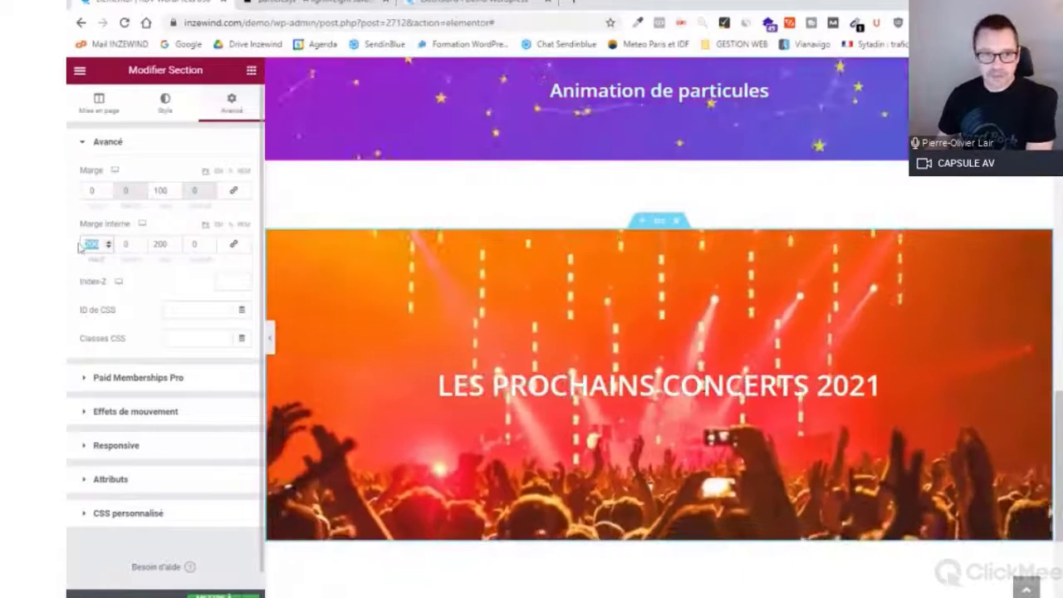
{"action": "type", "text": "50"}
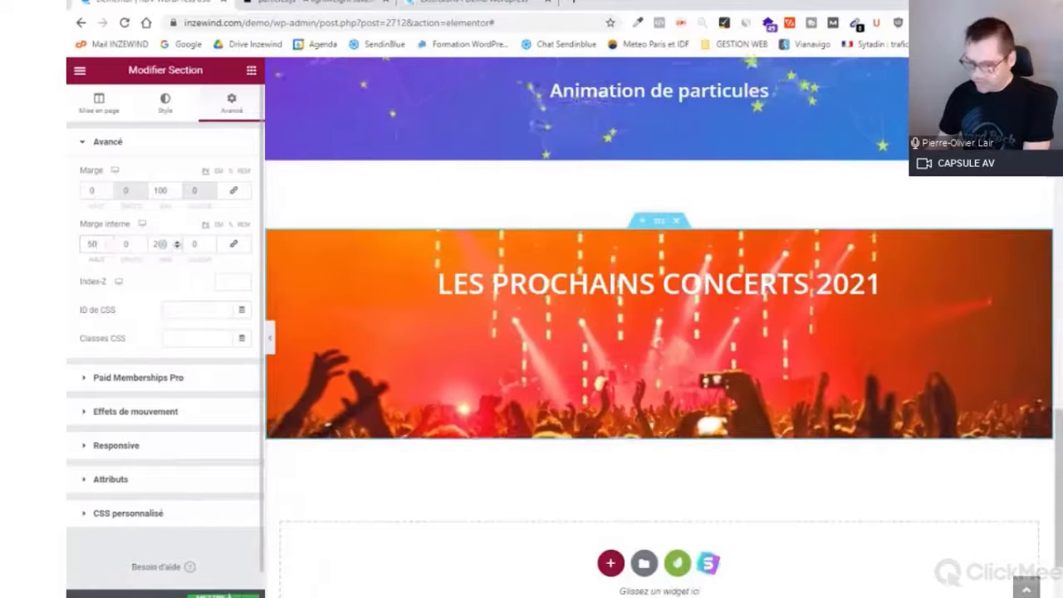
{"action": "type", "text": "300"}
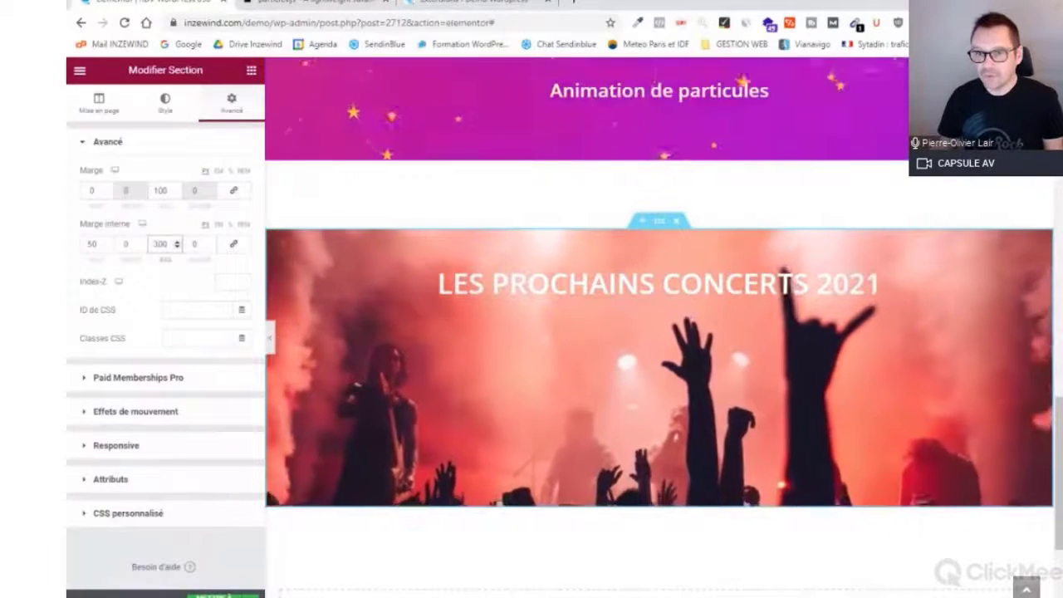
Examine the animated demo sections and the EAE Background Slider options of the concert section.
{"action": "scroll", "coordinate": [546, 355], "scroll_direction": "up", "scroll_amount": 5}
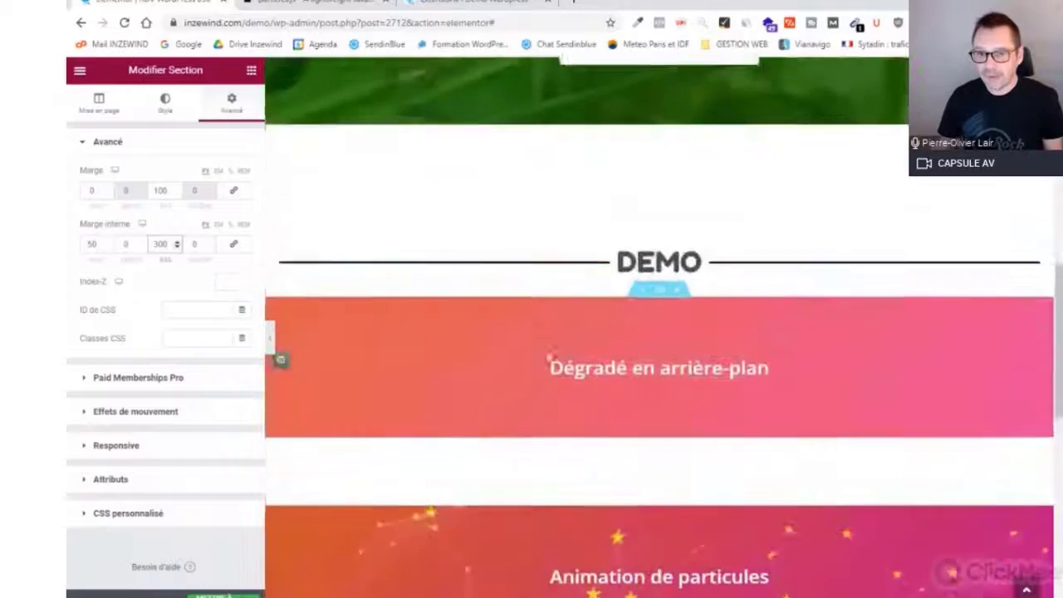
{"action": "scroll", "coordinate": [546, 356], "scroll_direction": "down", "scroll_amount": 3}
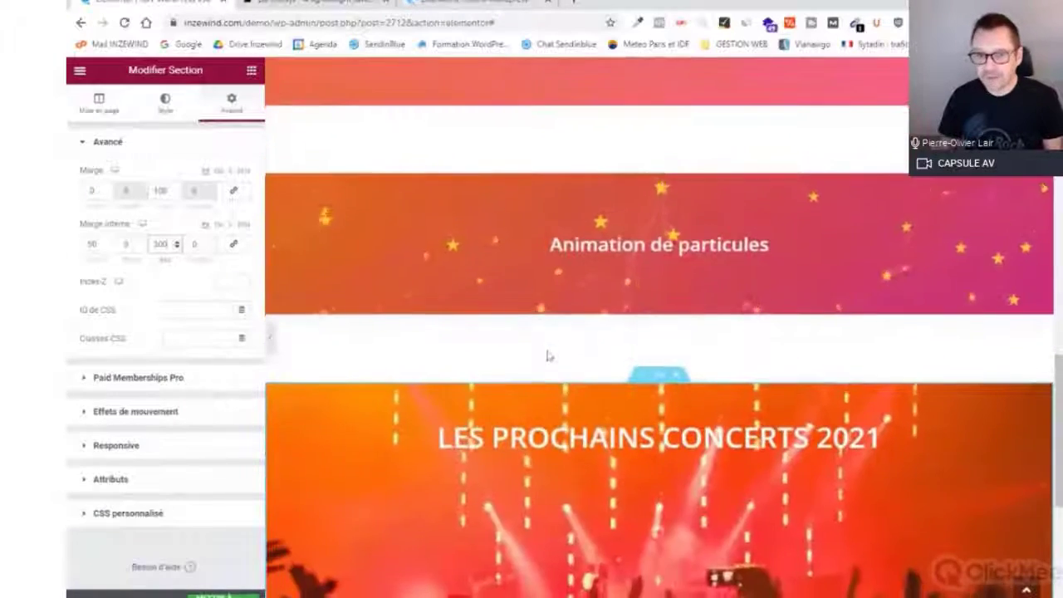
{"action": "scroll", "coordinate": [546, 355], "scroll_direction": "down", "scroll_amount": 2}
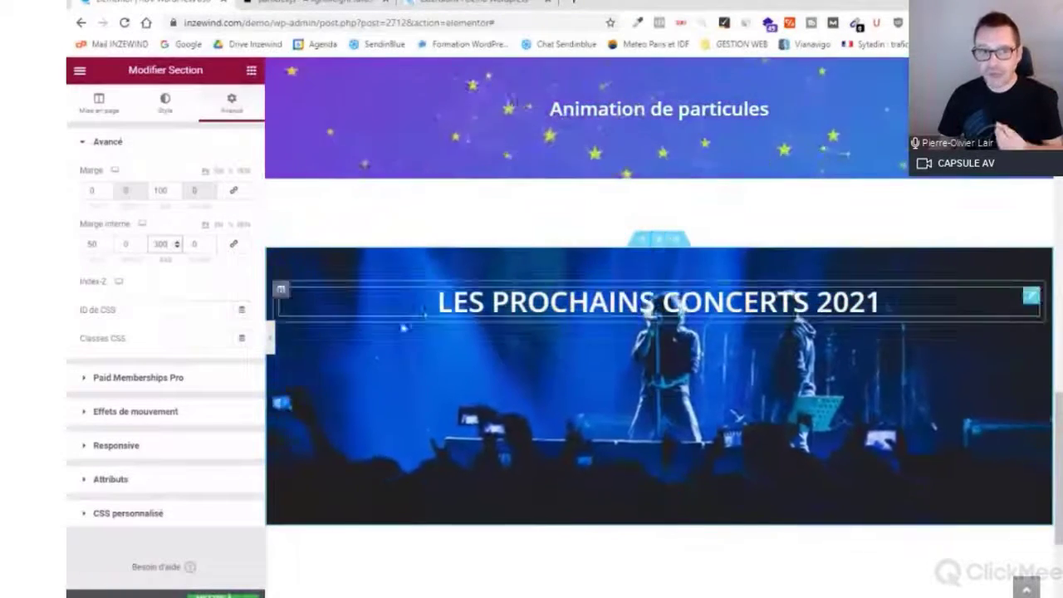
{"action": "left_click", "coordinate": [163, 111]}
{"action": "left_click", "coordinate": [175, 275]}
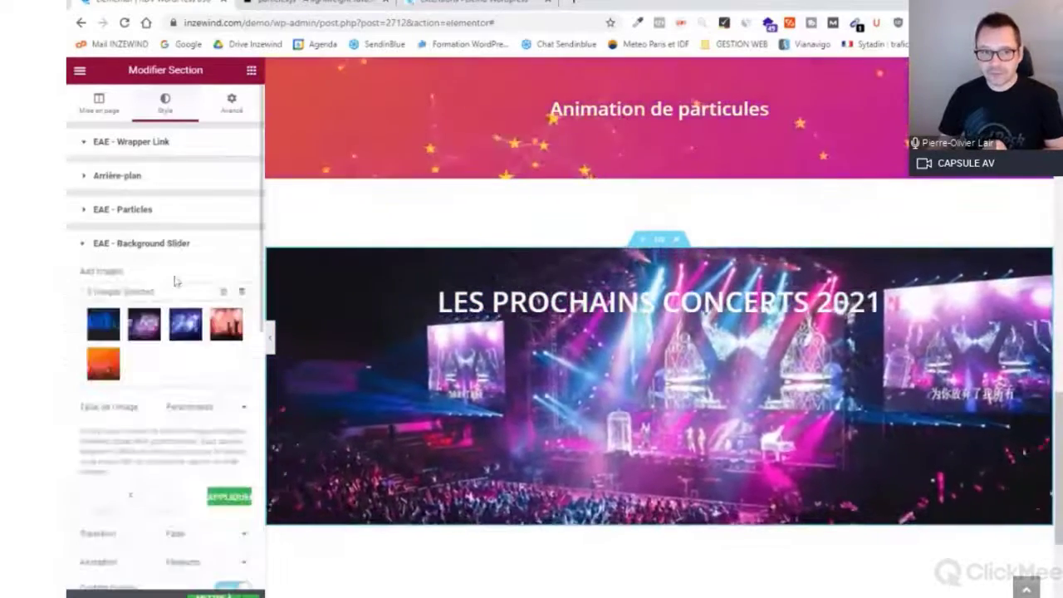
{"action": "scroll", "coordinate": [170, 299], "scroll_direction": "down", "scroll_amount": 3}
{"action": "scroll", "coordinate": [191, 290], "scroll_direction": "up", "scroll_amount": 2}
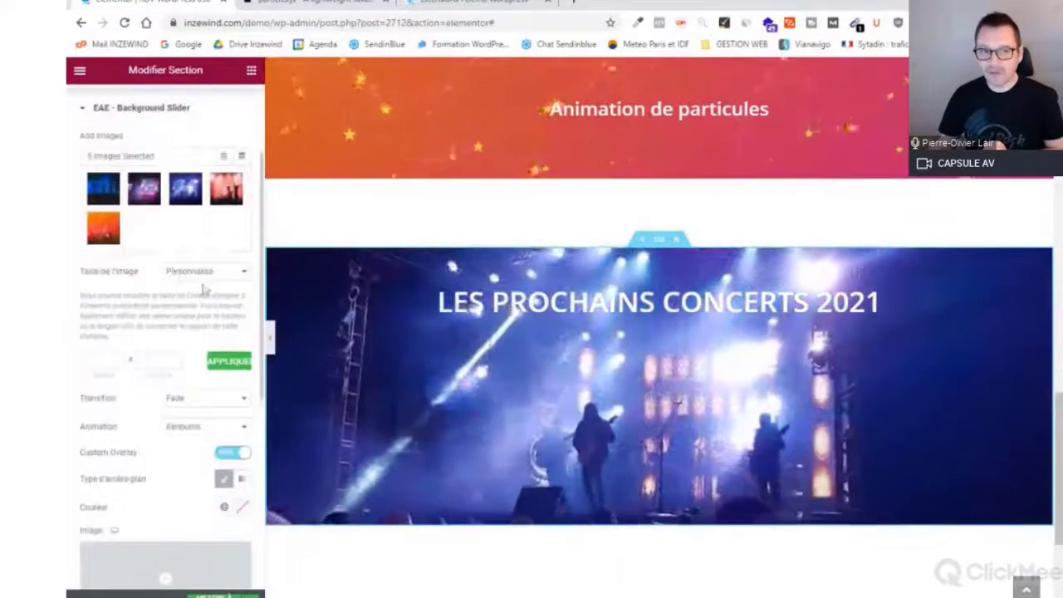
{"action": "scroll", "coordinate": [208, 287], "scroll_direction": "down", "scroll_amount": 3}
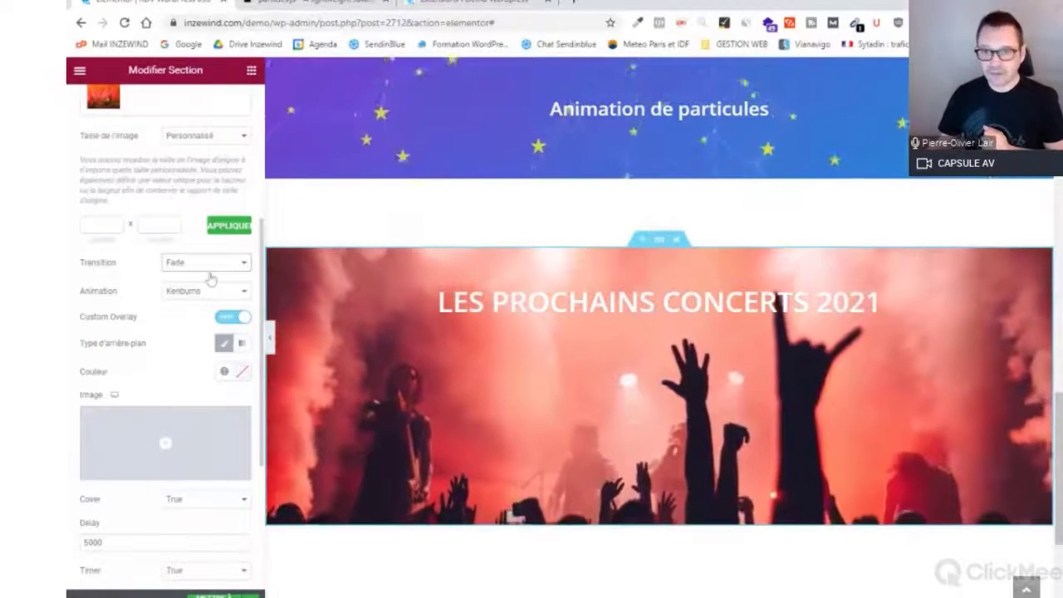
Try the Slide Left 2 transition and the Kenburns Up Left animation on the background slider, restoring Fade and Kenburns.
{"action": "left_click", "coordinate": [208, 262]}
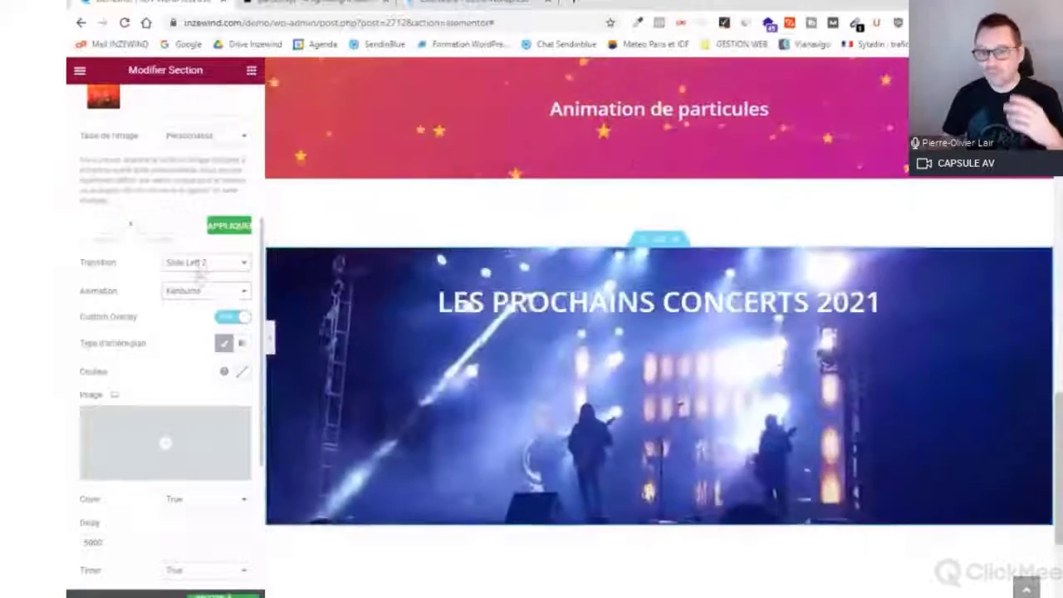
{"action": "left_click", "coordinate": [200, 279]}
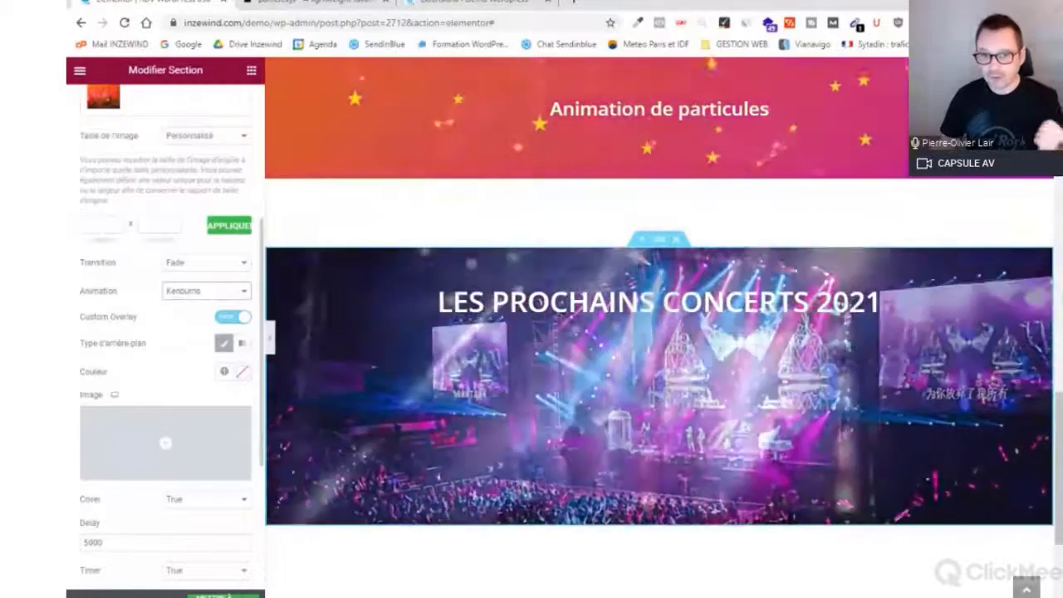
{"action": "key", "text": "Down"}
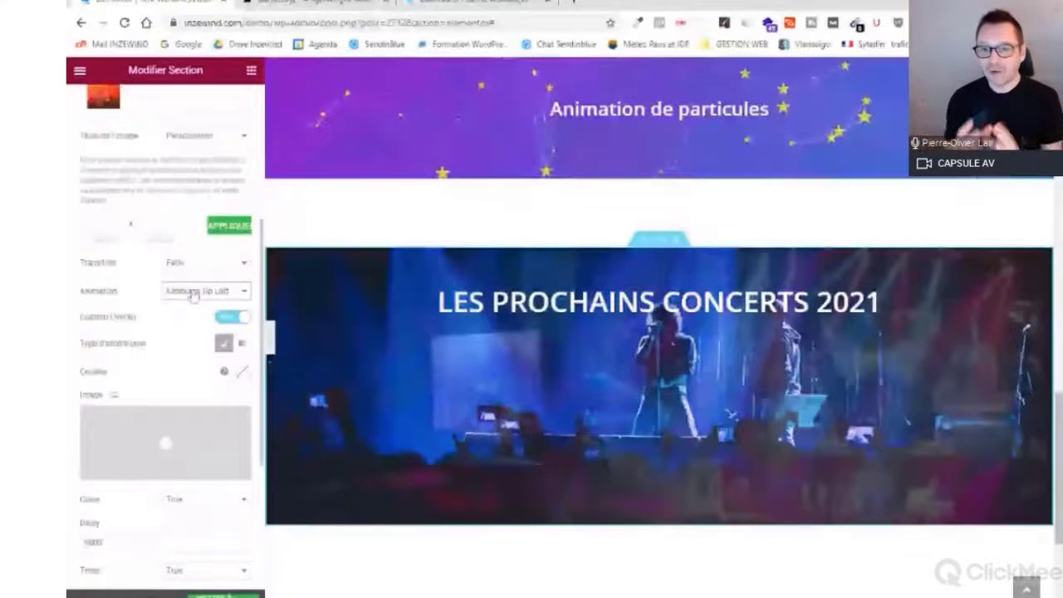
{"action": "left_click", "coordinate": [193, 297]}
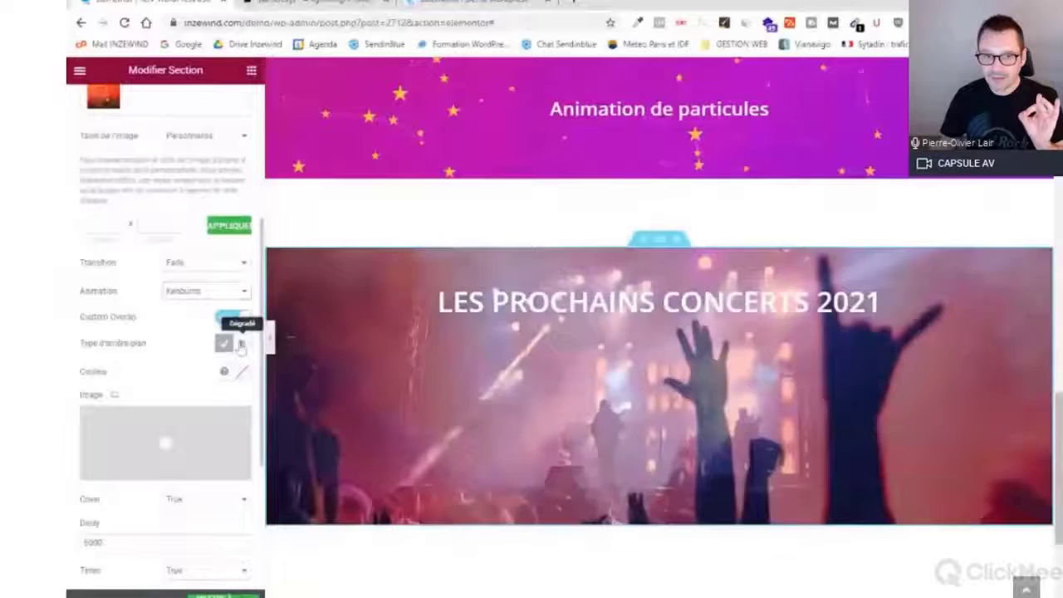
Switch the background slider's custom overlay to a gradient and set its second colour to blue.
{"action": "left_click", "coordinate": [241, 342]}
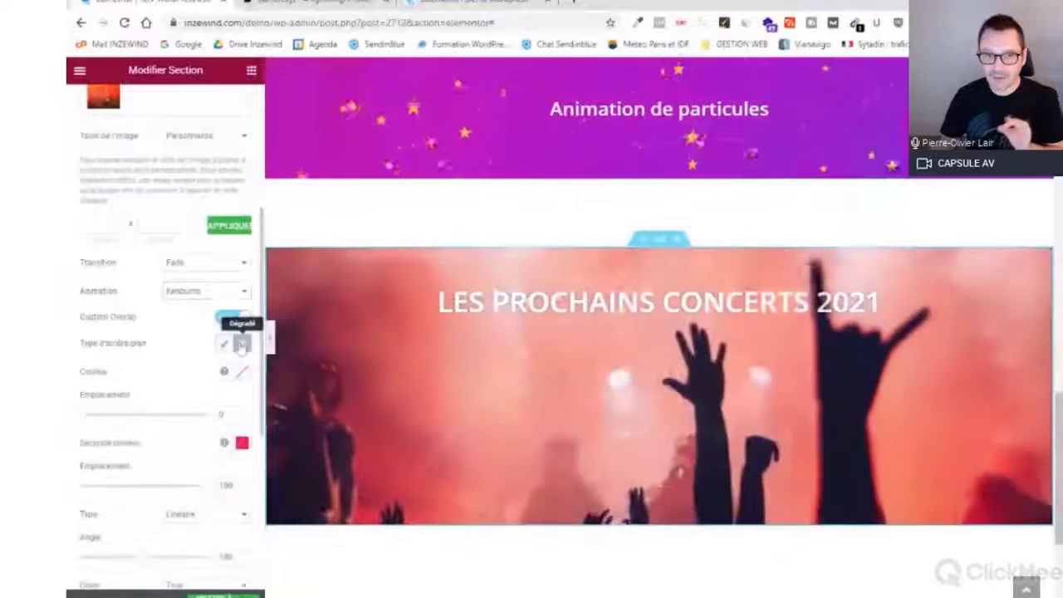
{"action": "scroll", "coordinate": [193, 368], "scroll_direction": "down", "scroll_amount": 2}
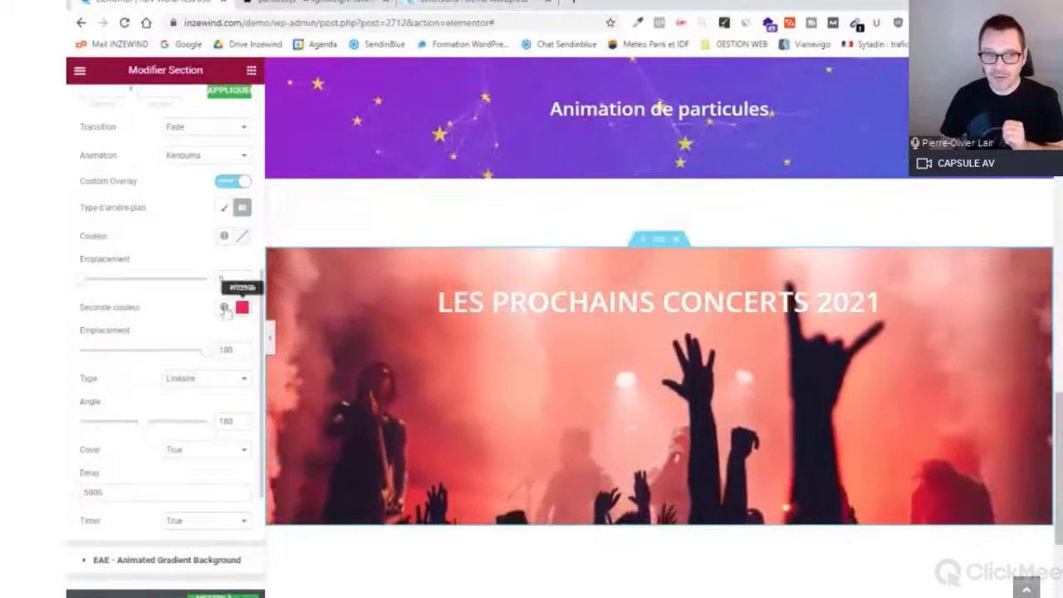
{"action": "left_click", "coordinate": [241, 308]}
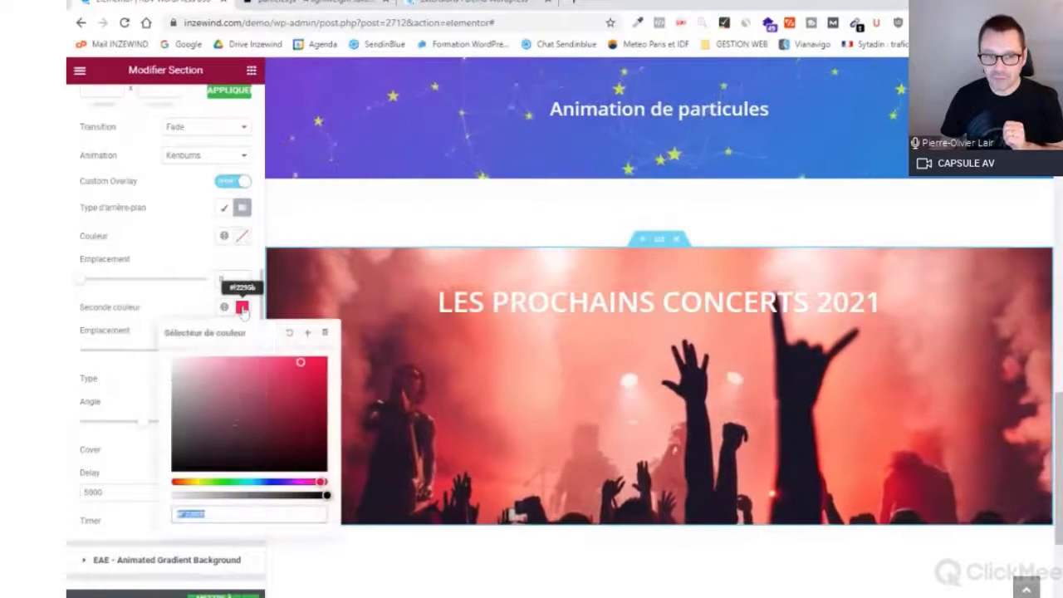
{"action": "scroll", "coordinate": [236, 292], "scroll_direction": "up", "scroll_amount": 1}
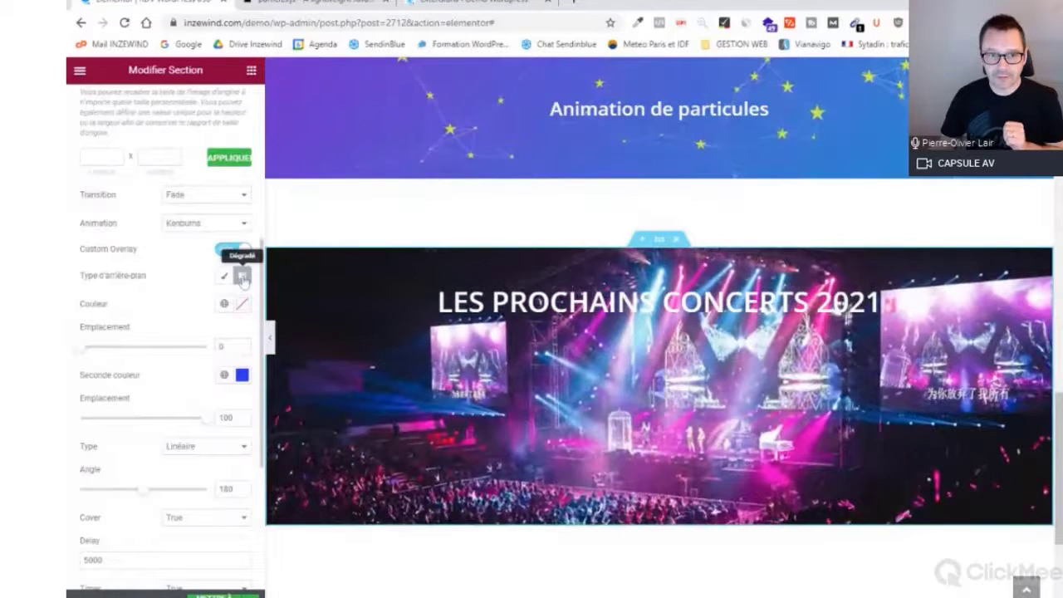
Set the first colour of the slider's overlay gradient to a dark teal.
{"action": "left_click", "coordinate": [242, 304]}
{"action": "left_click", "coordinate": [249, 478]}
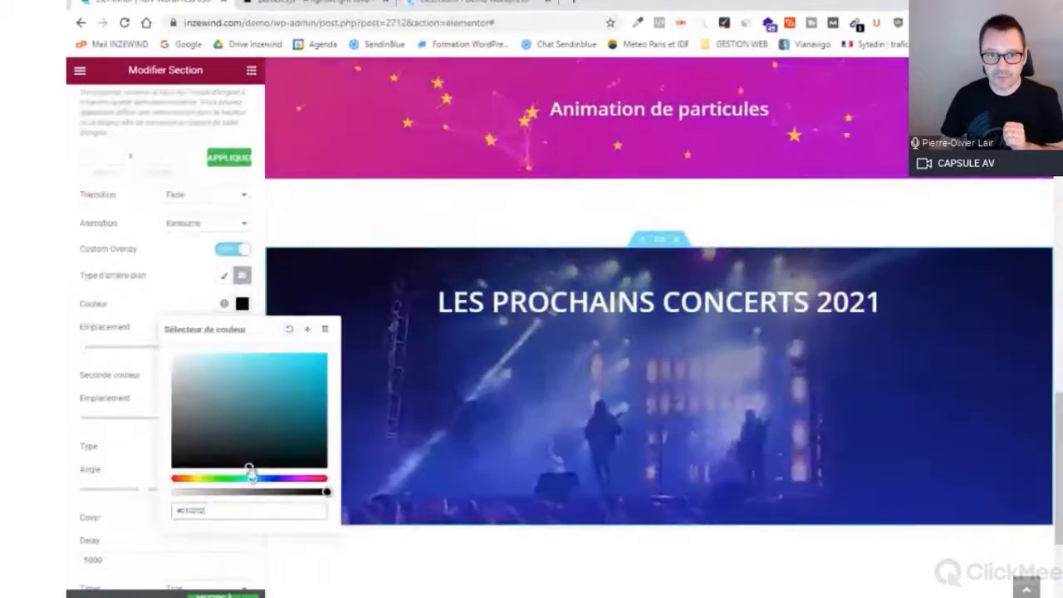
{"action": "left_click", "coordinate": [309, 404]}
{"action": "left_click_drag", "start_coordinate": [309, 405], "coordinate": [314, 404]}
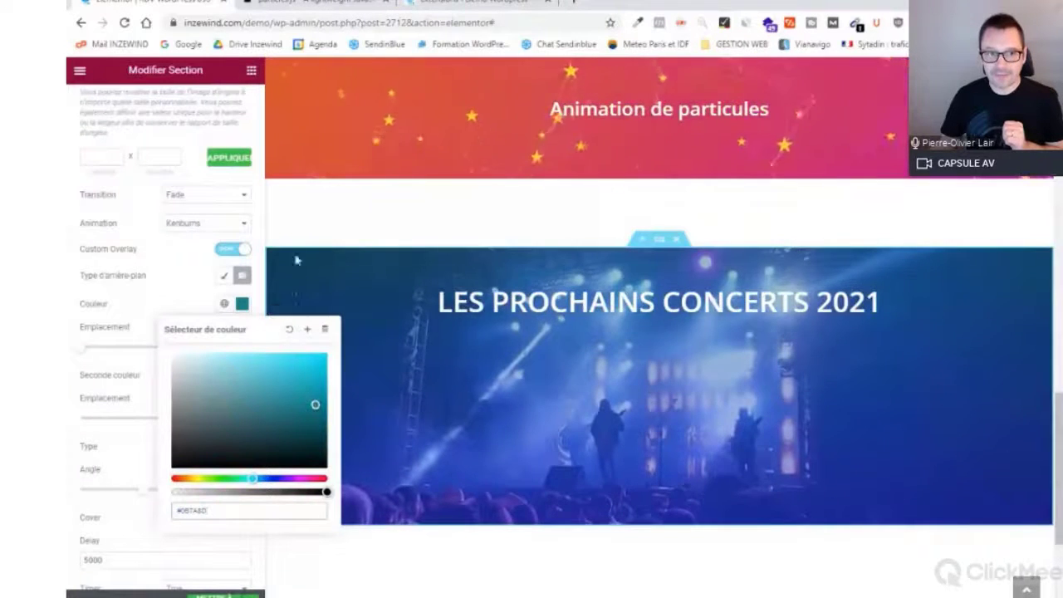
{"action": "left_click", "coordinate": [199, 294]}
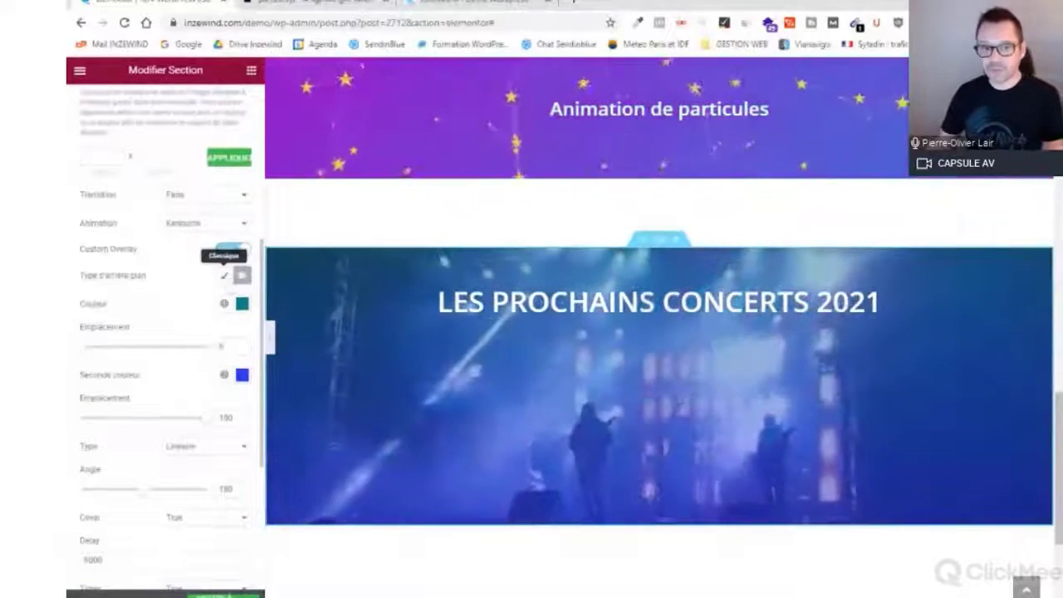
Try a classic overlay in plain blue, and return to the gradient overlay with its first colour set to bright pink.
{"action": "left_click", "coordinate": [224, 275]}
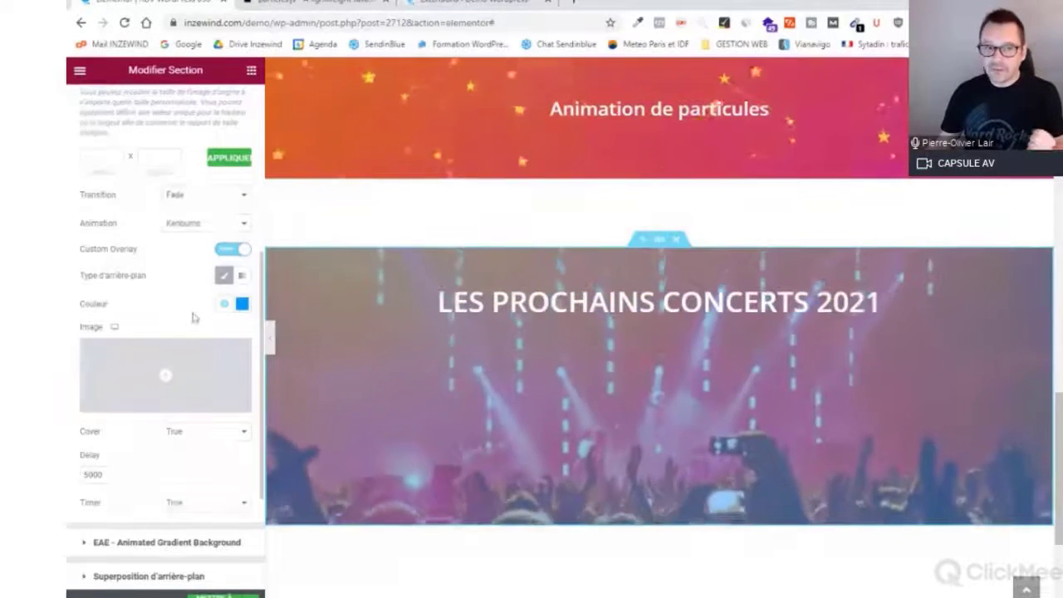
{"action": "left_click", "coordinate": [242, 277]}
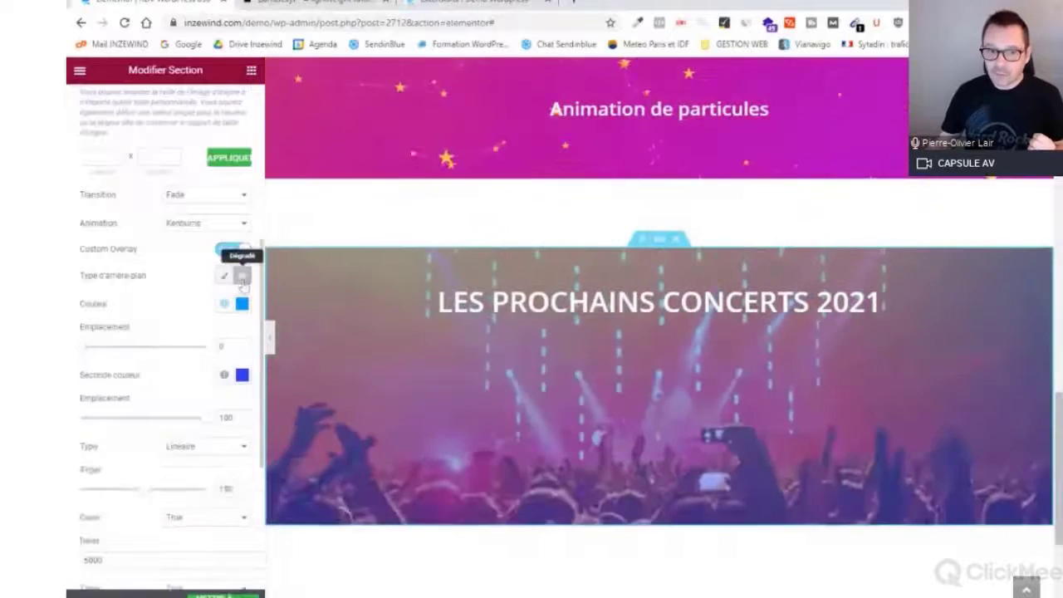
{"action": "left_click", "coordinate": [241, 304]}
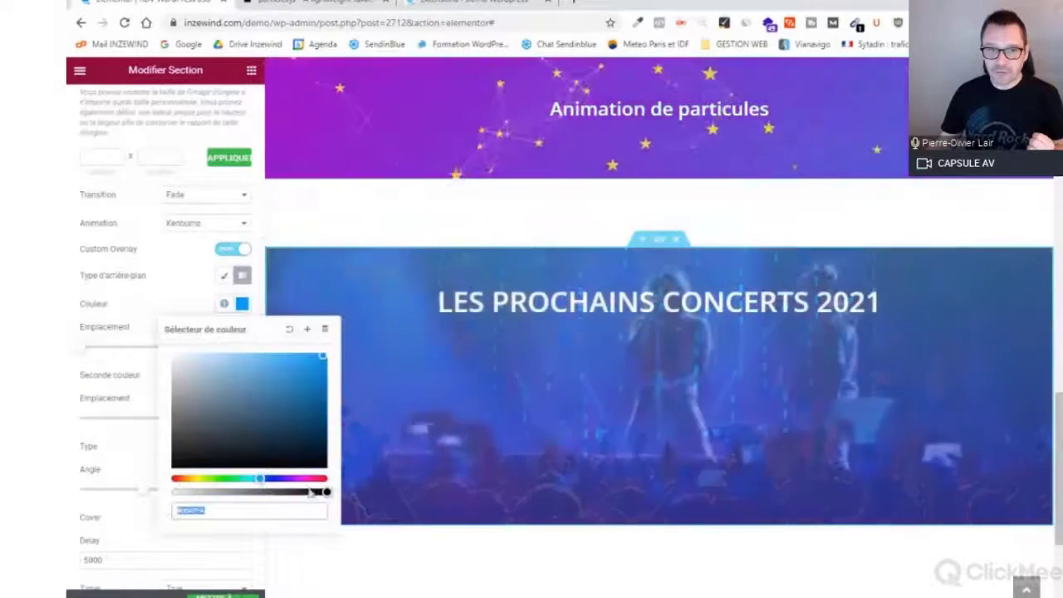
{"action": "left_click", "coordinate": [311, 478]}
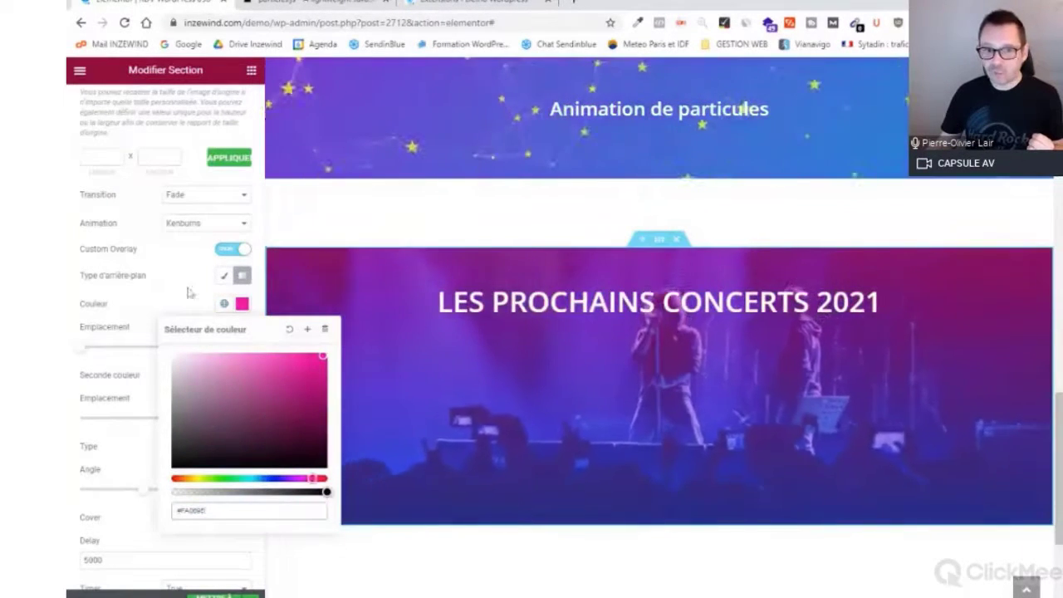
{"action": "left_click", "coordinate": [189, 293]}
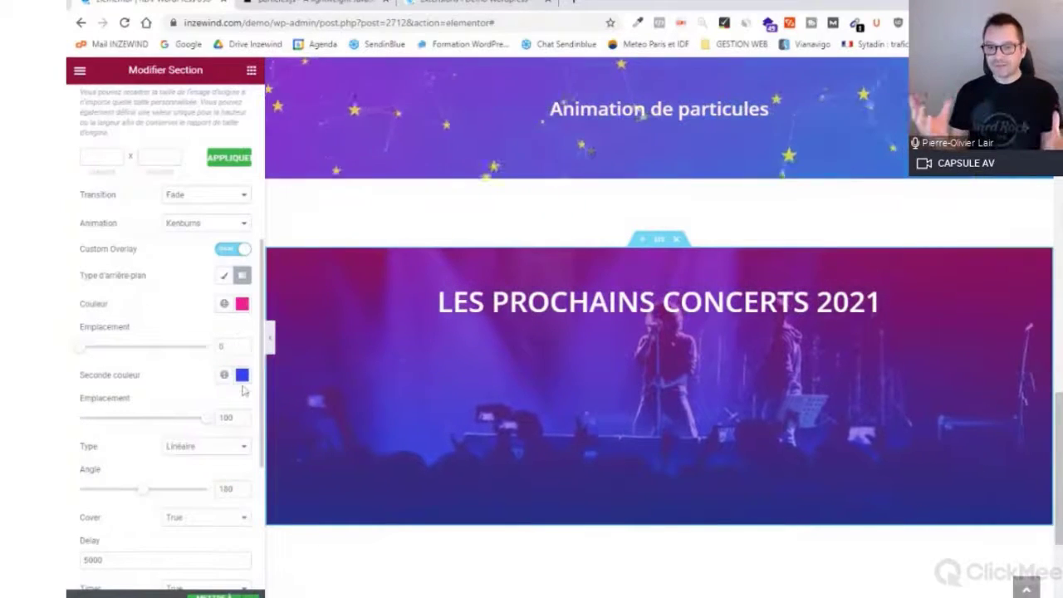